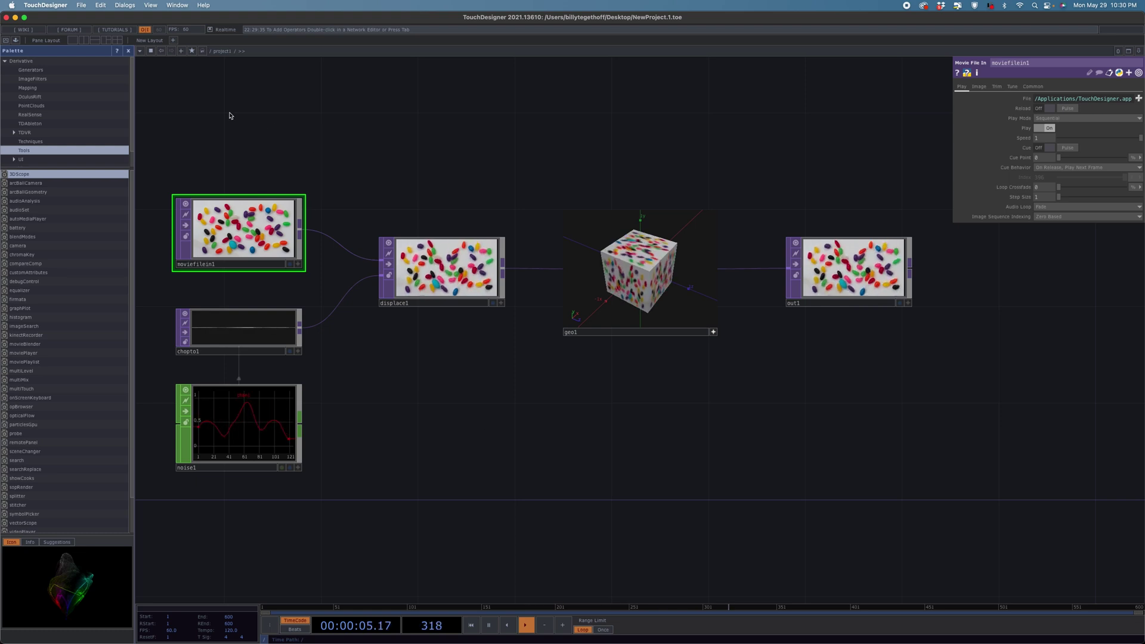
# Delete all the default operators from the network and place a Noise TOP in the empty workspace.
pyautogui.moveTo(229, 113); pyautogui.dragTo(975, 554)
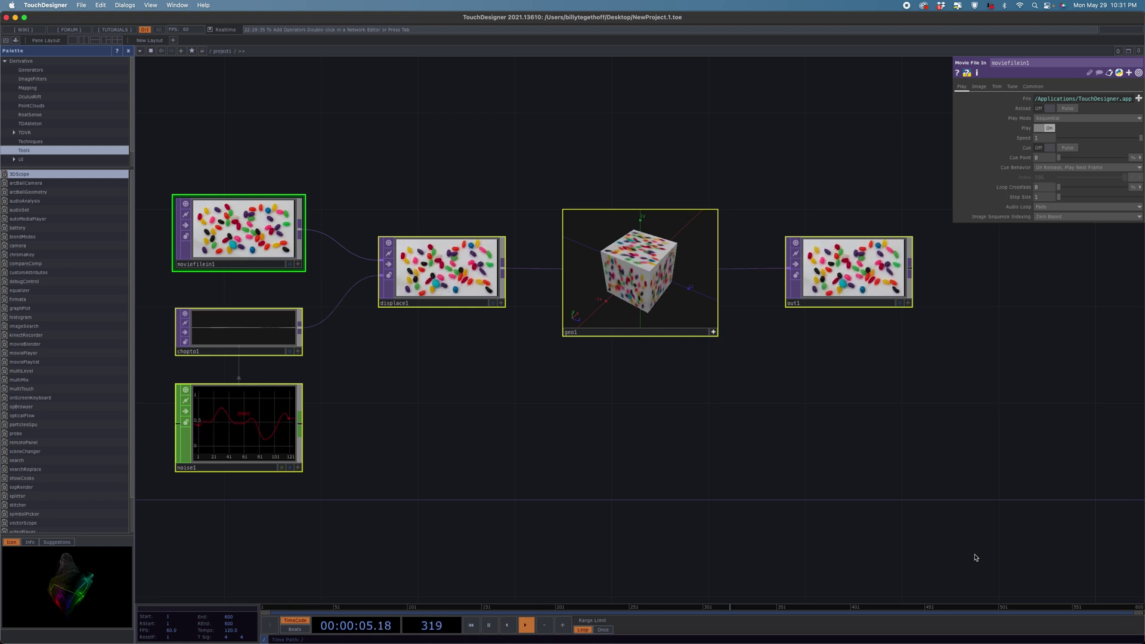
pyautogui.press('Delete')
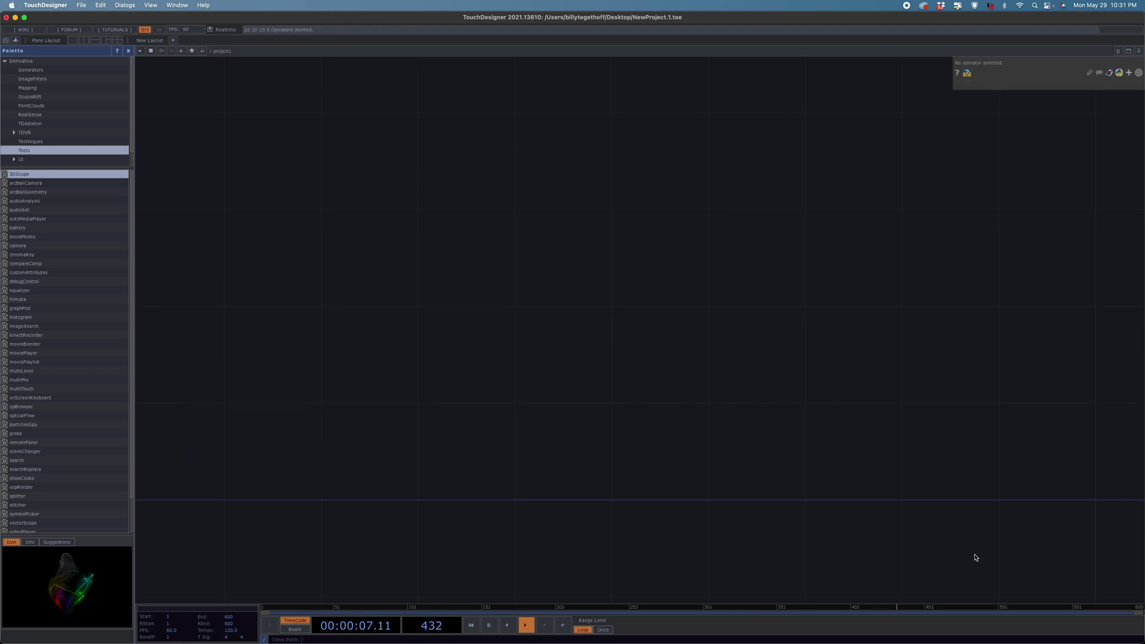
pyautogui.press('Tab')
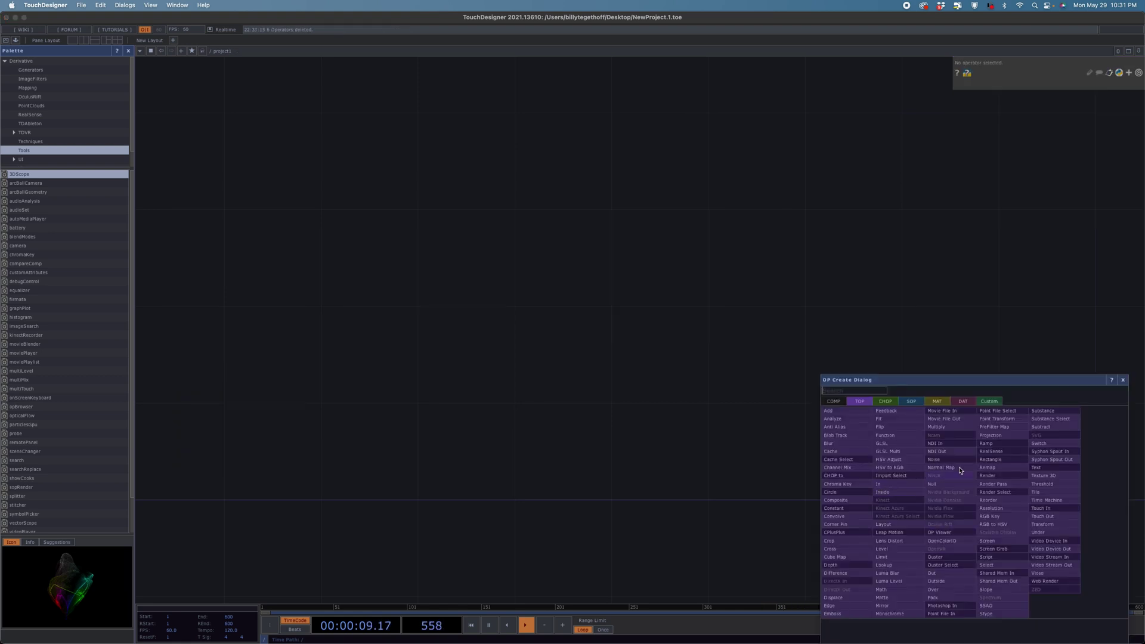
pyautogui.click(942, 459)
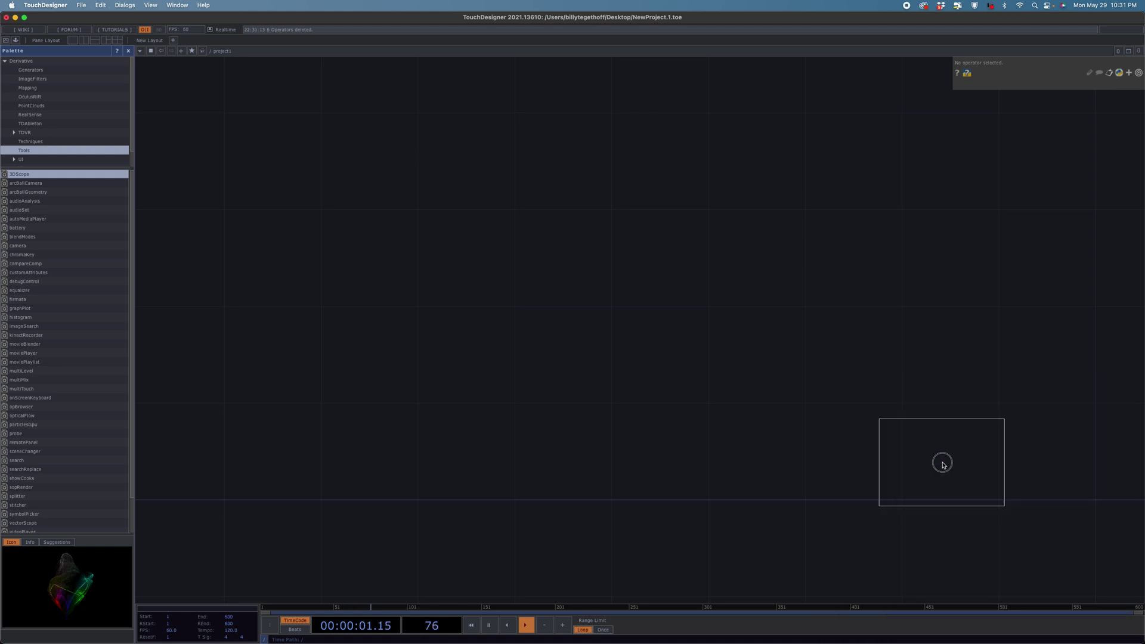
pyautogui.click(259, 356)
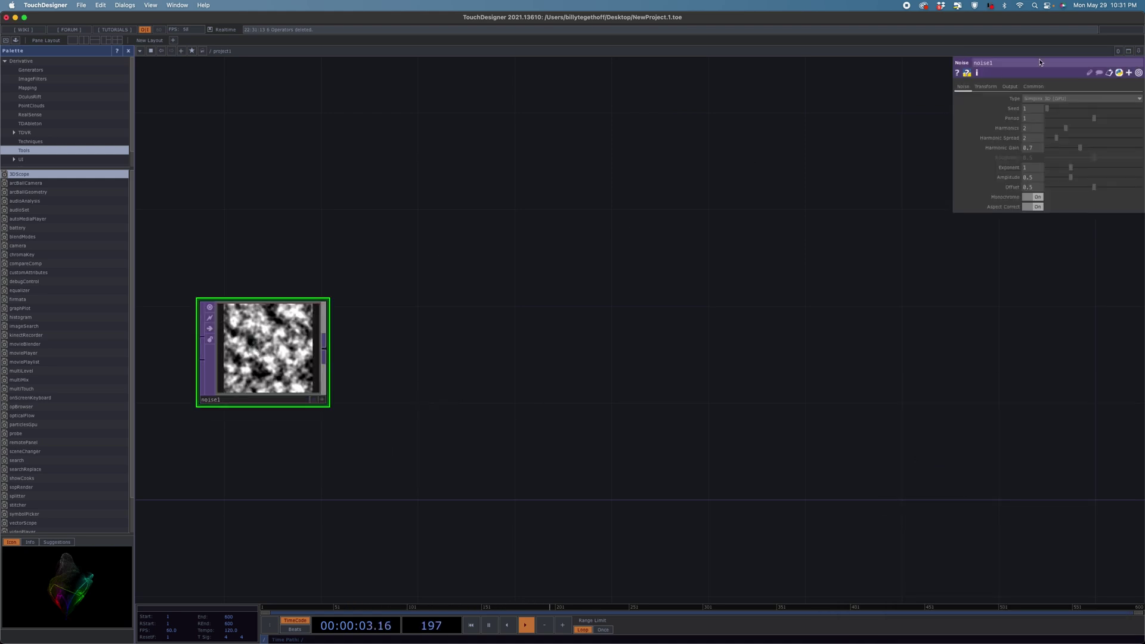
# Set the Noise TOP's output resolution to 1920 x 1200.
pyautogui.click(1040, 86)
pyautogui.click(1138, 109)
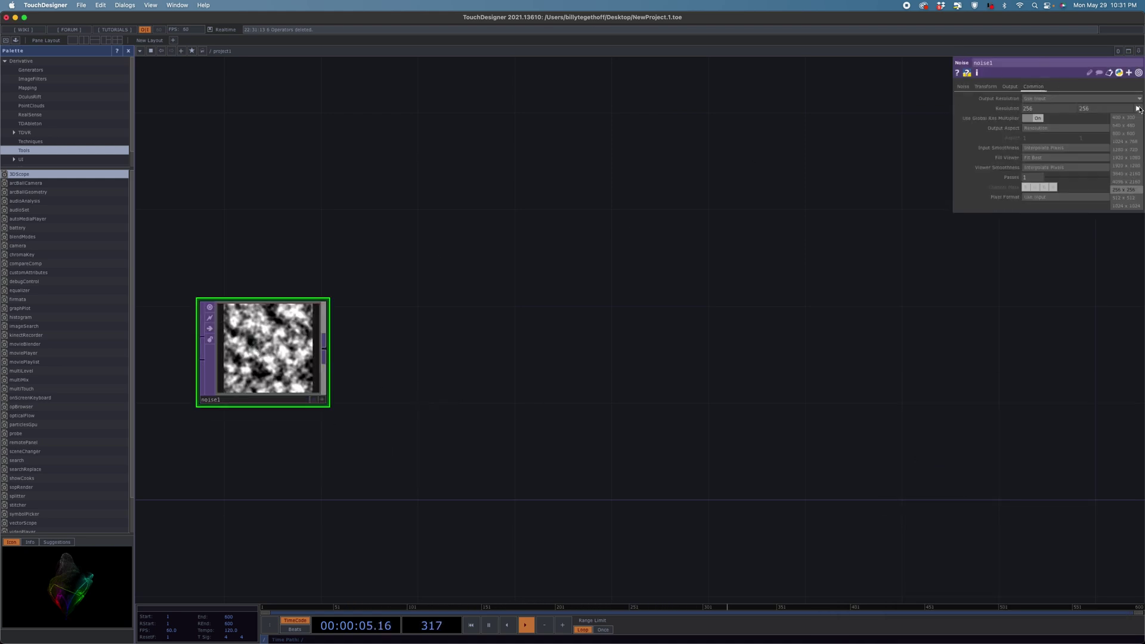
pyautogui.click(1126, 173)
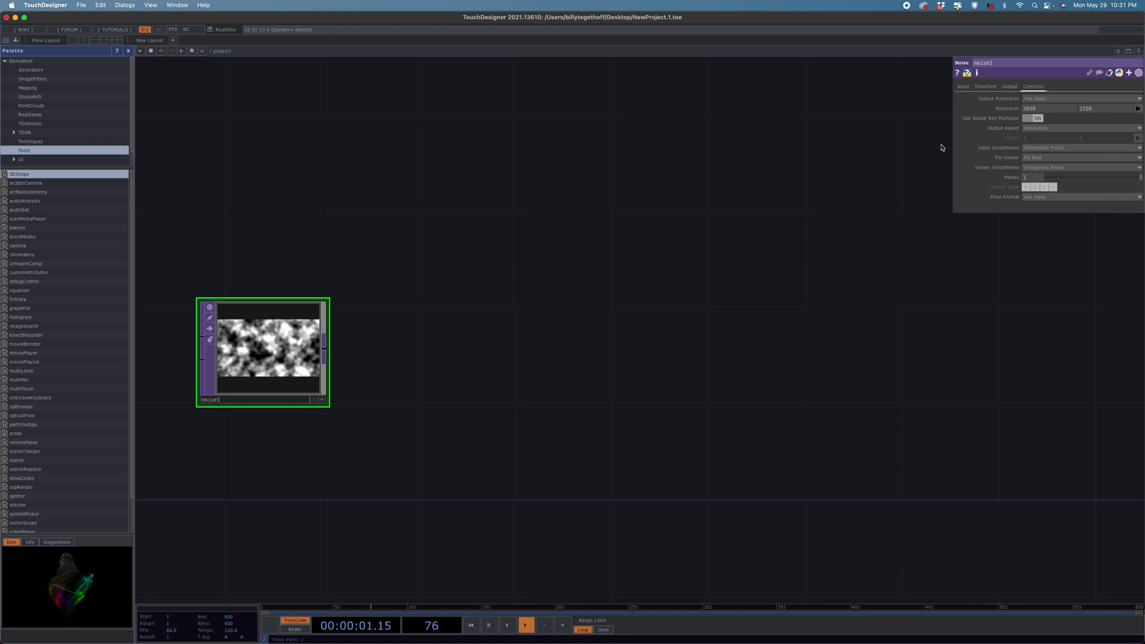
pyautogui.click(1138, 108)
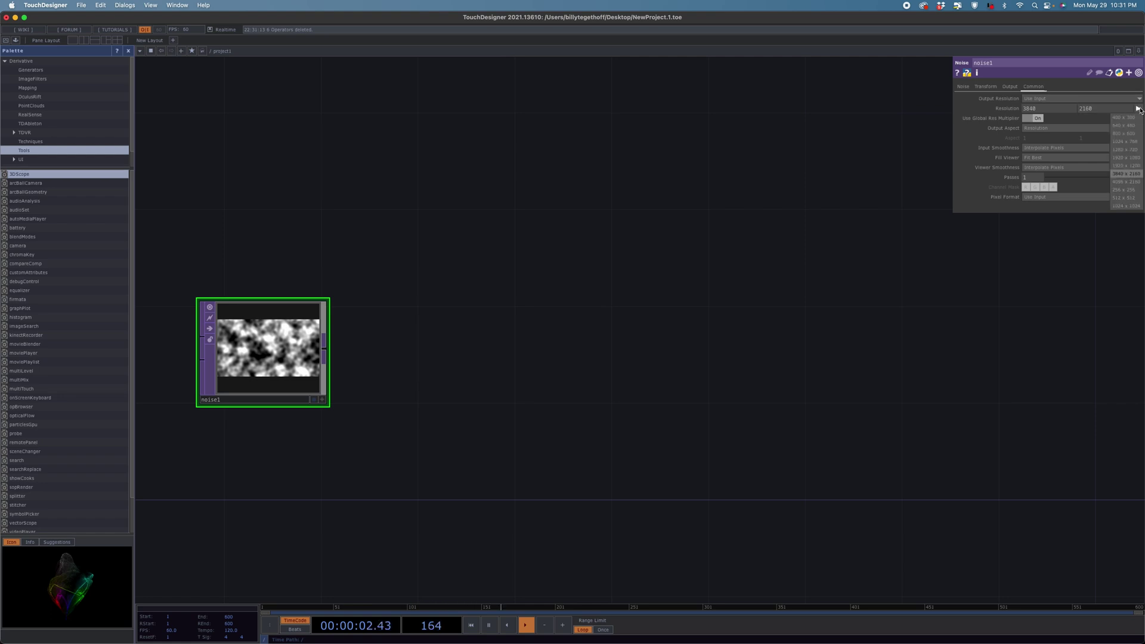
pyautogui.click(1136, 166)
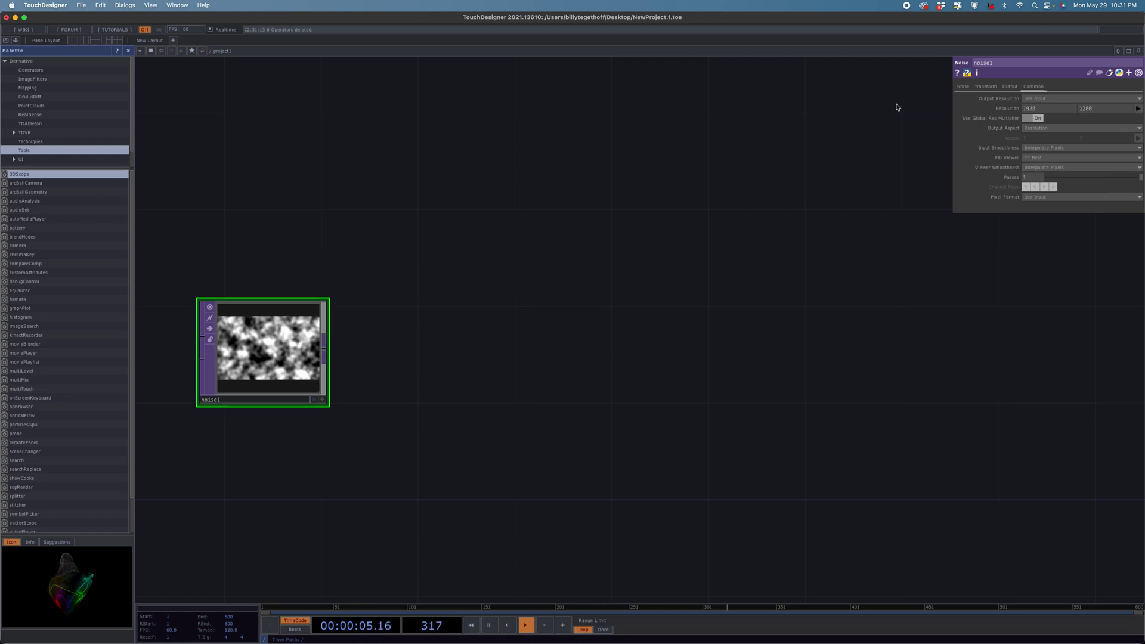
# Animate the noise by setting its Z translate to the expression absTime.seconds*.2.
pyautogui.click(986, 87)
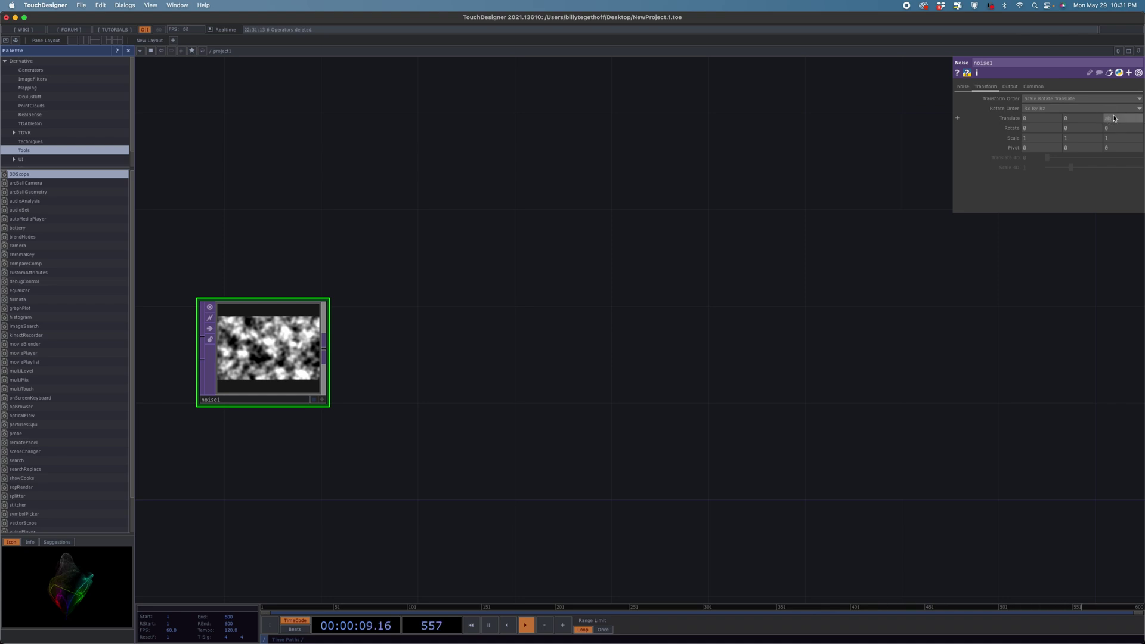
pyautogui.write('sTime')
pyautogui.write('.second')
pyautogui.write('s*.2')
pyautogui.press('Return')
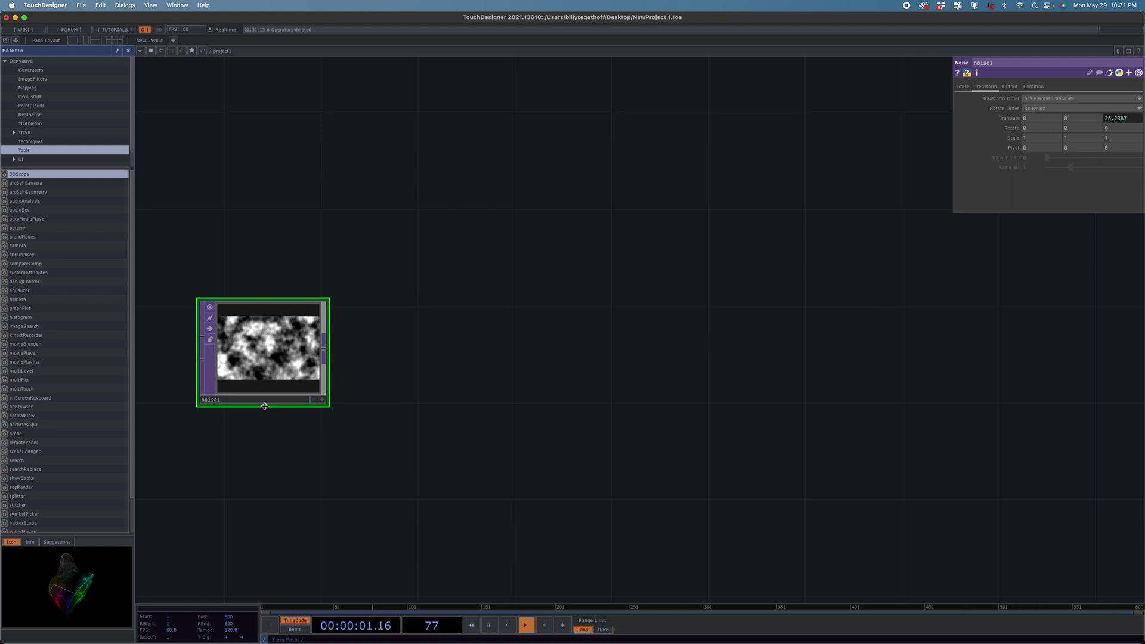
# Add a Null TOP fed by the noise, well apart from it, and display its output as the network background.
pyautogui.click(328, 351)
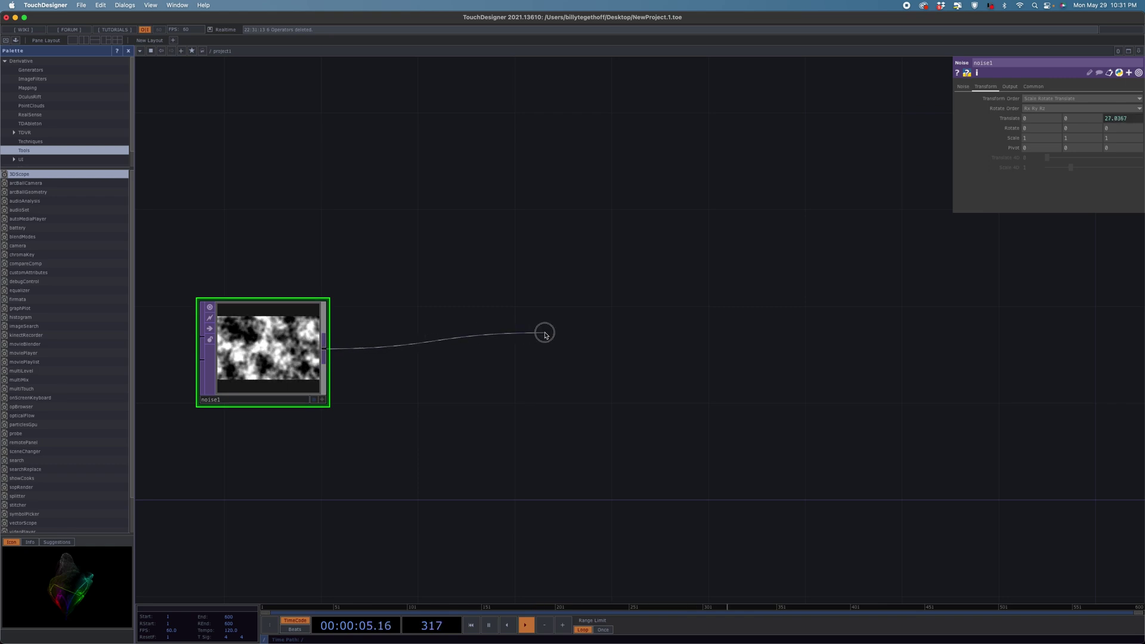
pyautogui.click(545, 334)
pyautogui.click(511, 306)
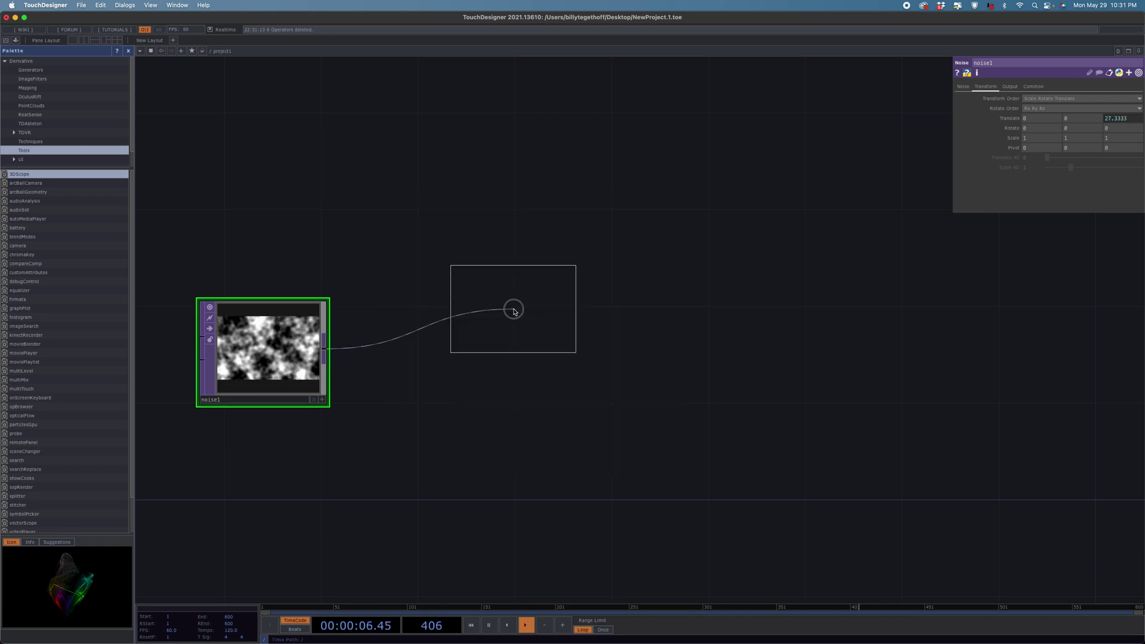
pyautogui.click(853, 336)
pyautogui.click(888, 341)
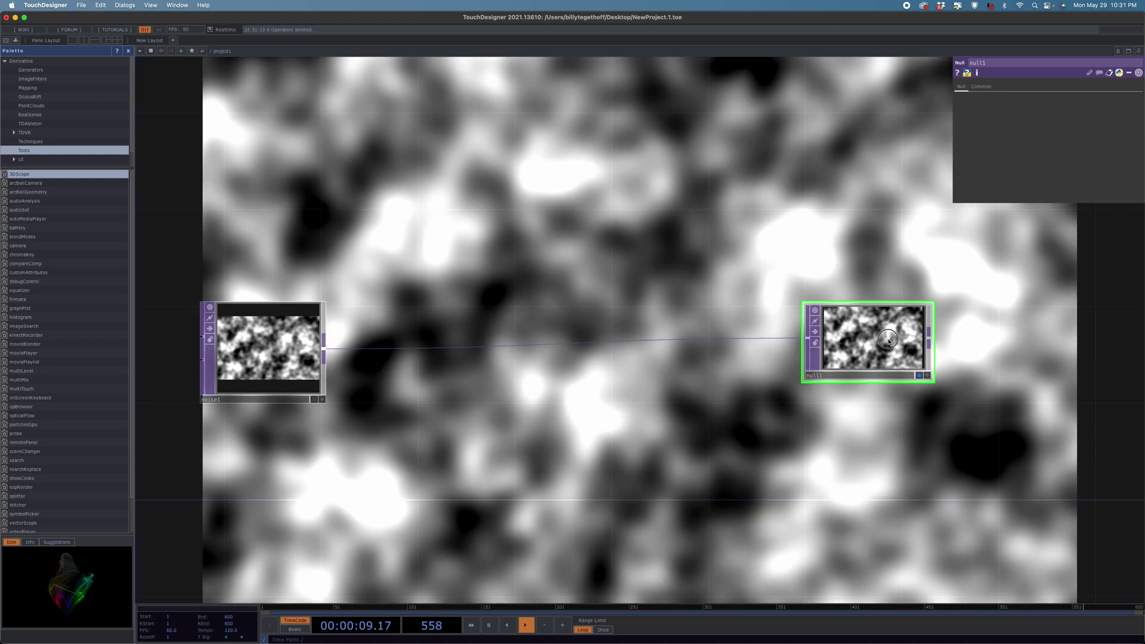
pyautogui.moveTo(888, 341); pyautogui.dragTo(960, 341)
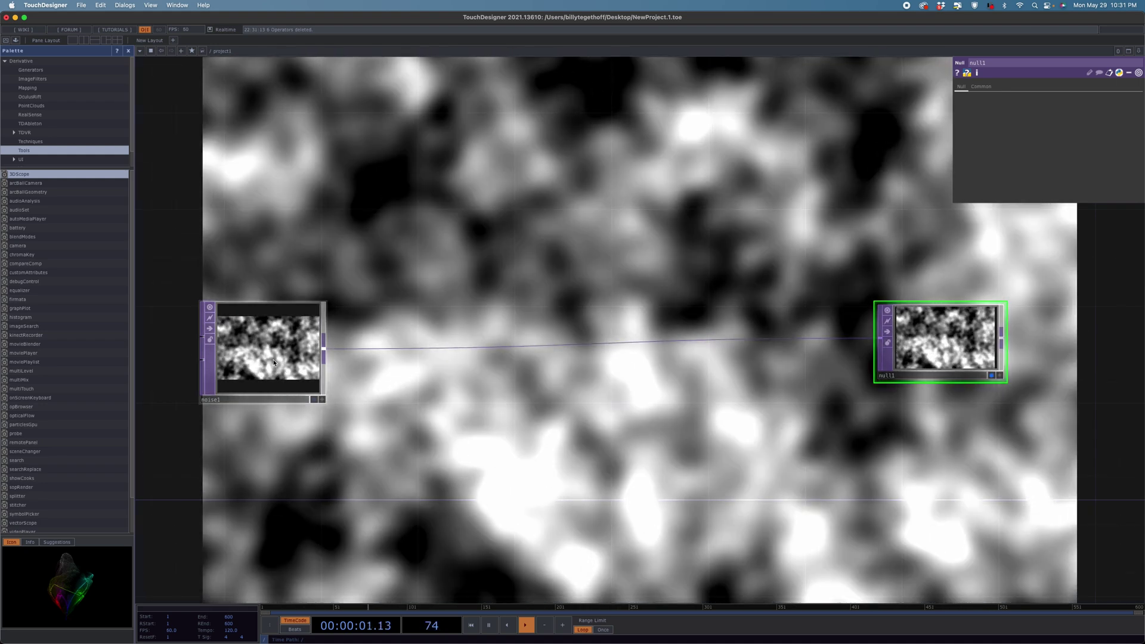
# Move the noise operator further from the null and set its period to 2, exponent to 1.18 and amplitude to 0.49.
pyautogui.moveTo(274, 362); pyautogui.dragTo(227, 337)
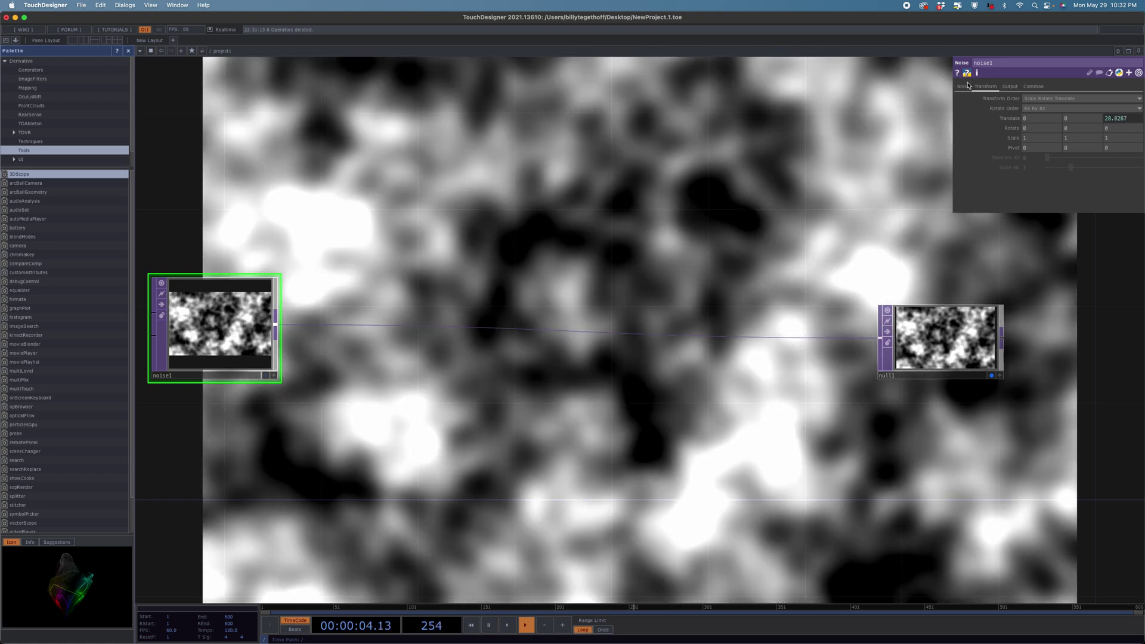
pyautogui.click(963, 86)
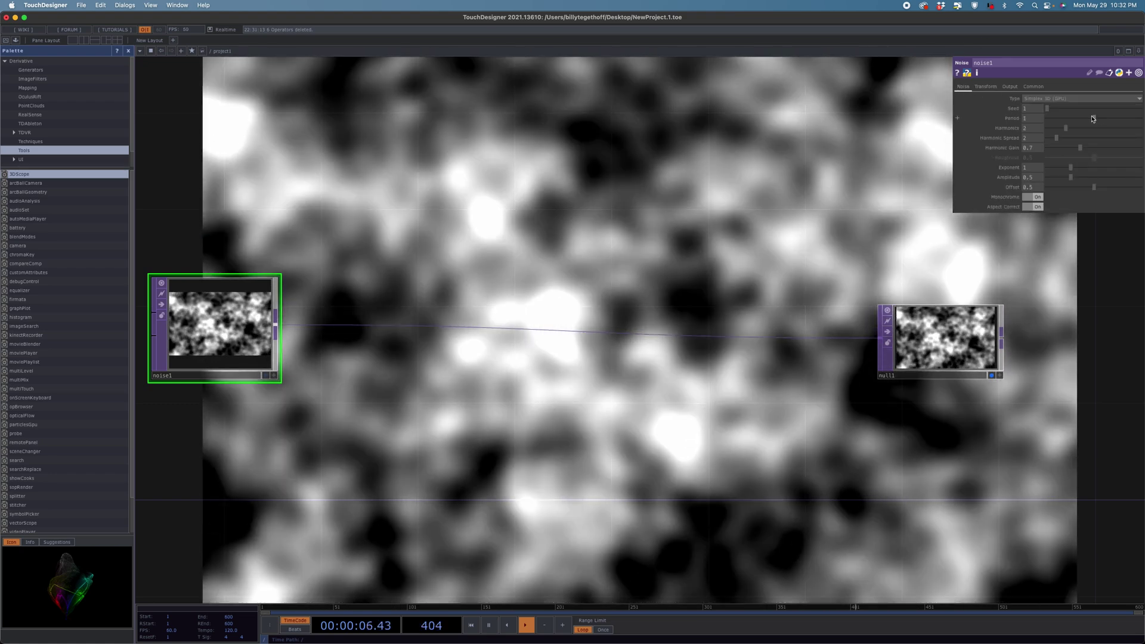
pyautogui.click(1095, 119)
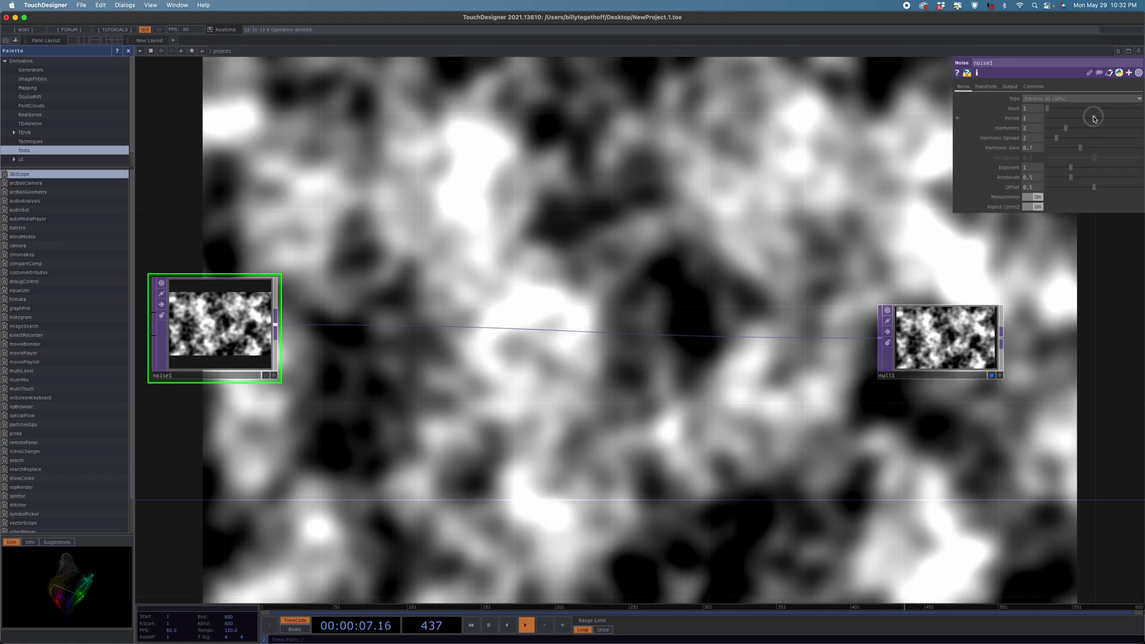
pyautogui.moveTo(1094, 118); pyautogui.dragTo(1141, 118)
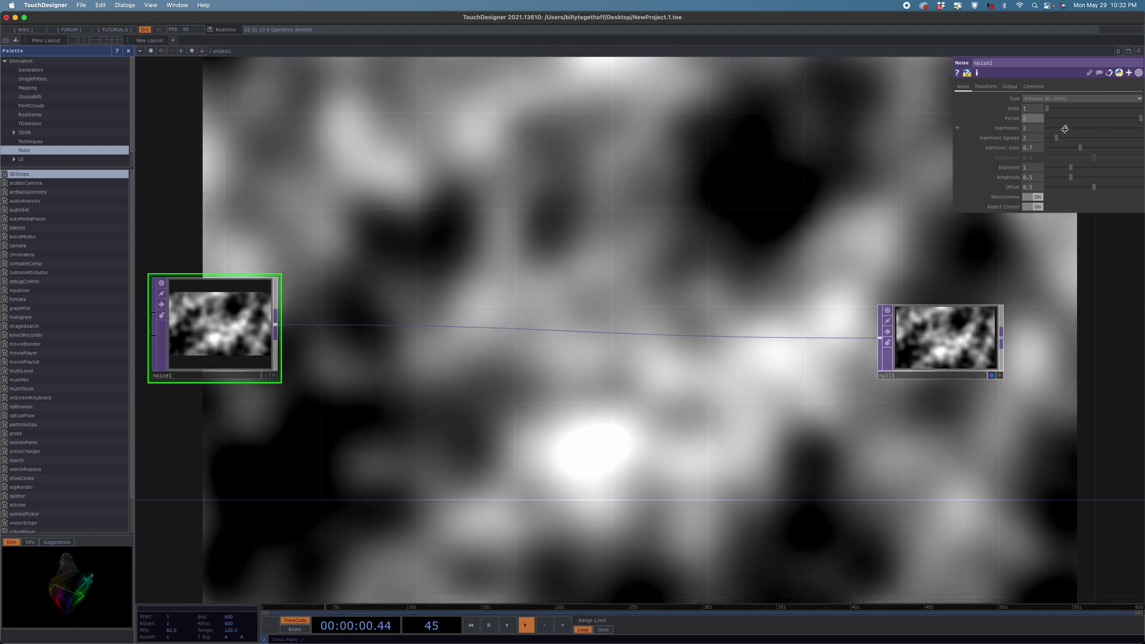
pyautogui.click(1064, 129)
pyautogui.moveTo(1065, 129); pyautogui.dragTo(1075, 167)
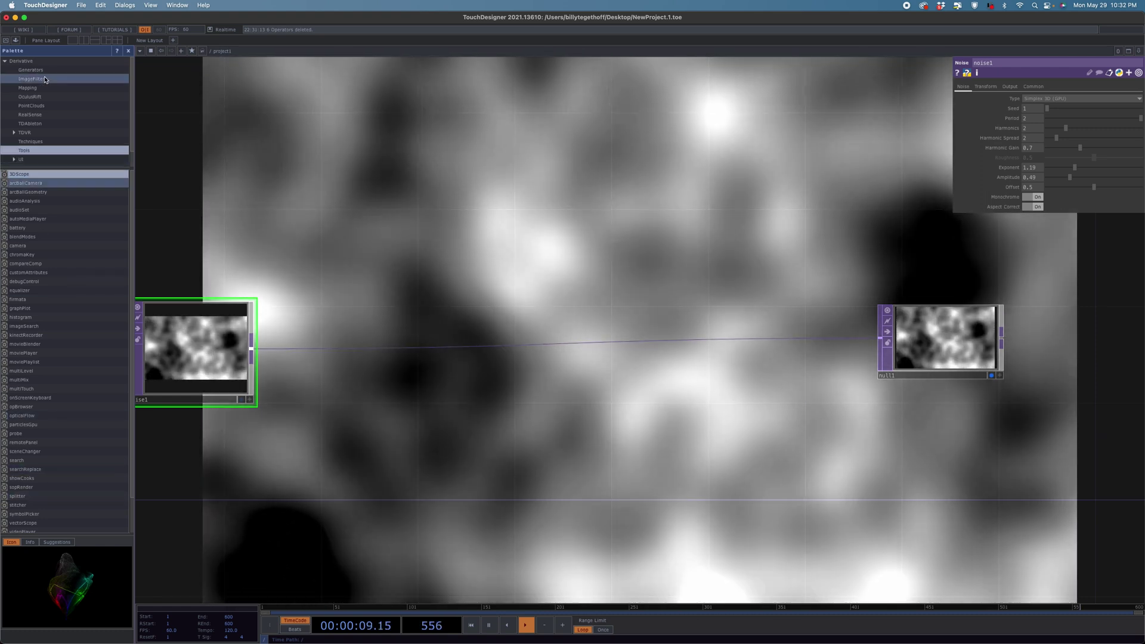
# Add the rgbaDelay and bloom components from the ImageFilters palette, wiring rgbaDelay between the noise and the null.
pyautogui.click(45, 79)
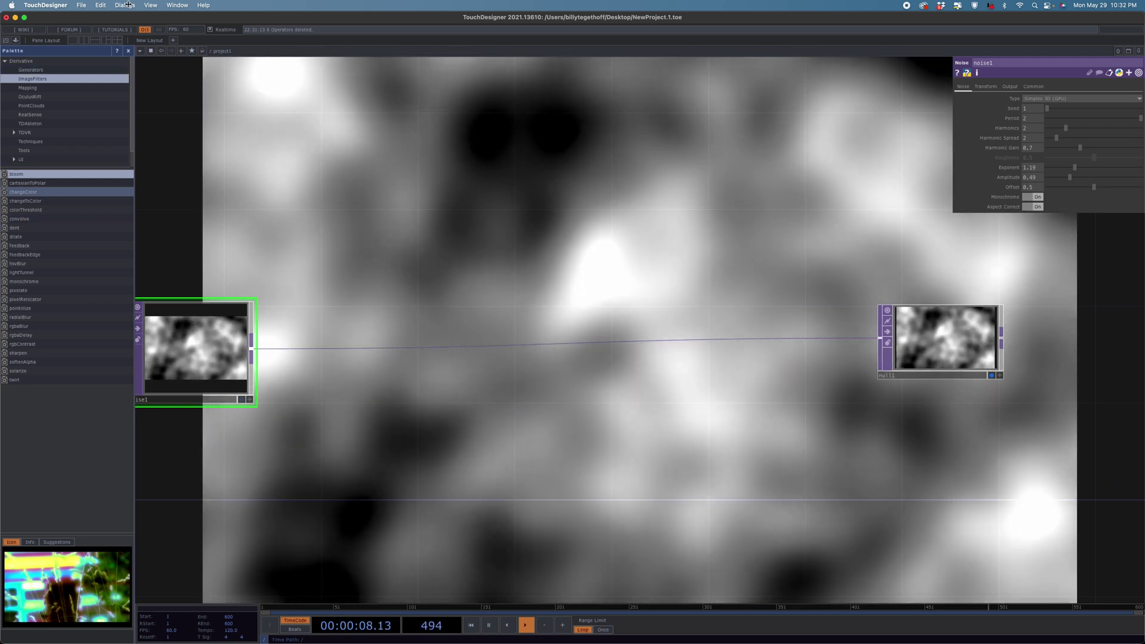
pyautogui.click(129, 5)
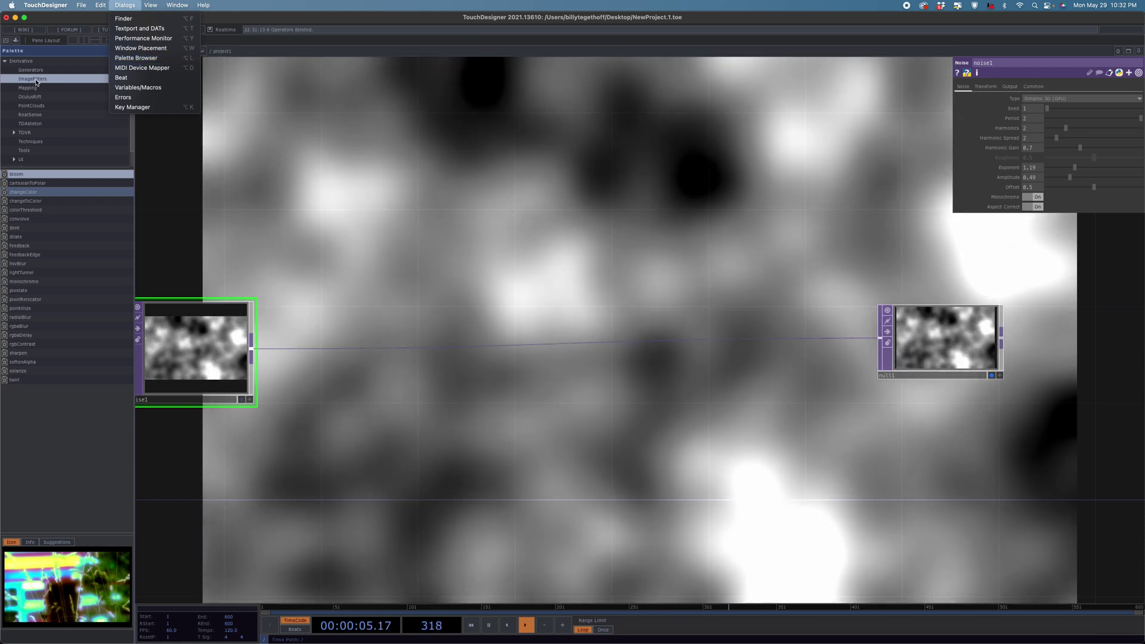
pyautogui.click(36, 81)
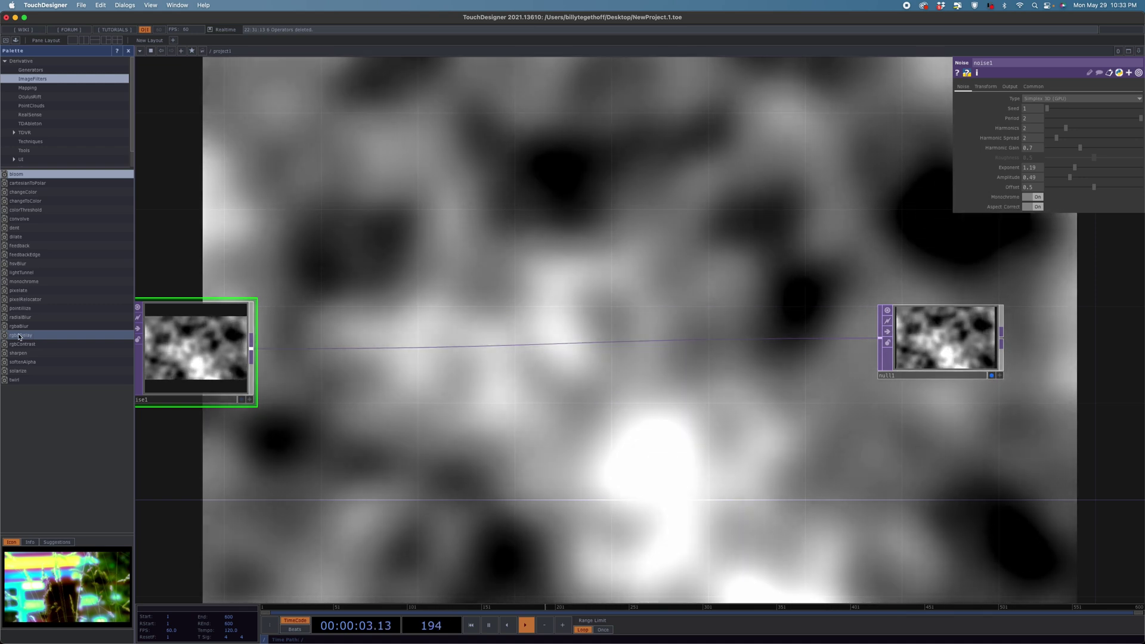
pyautogui.moveTo(26, 335); pyautogui.dragTo(499, 210)
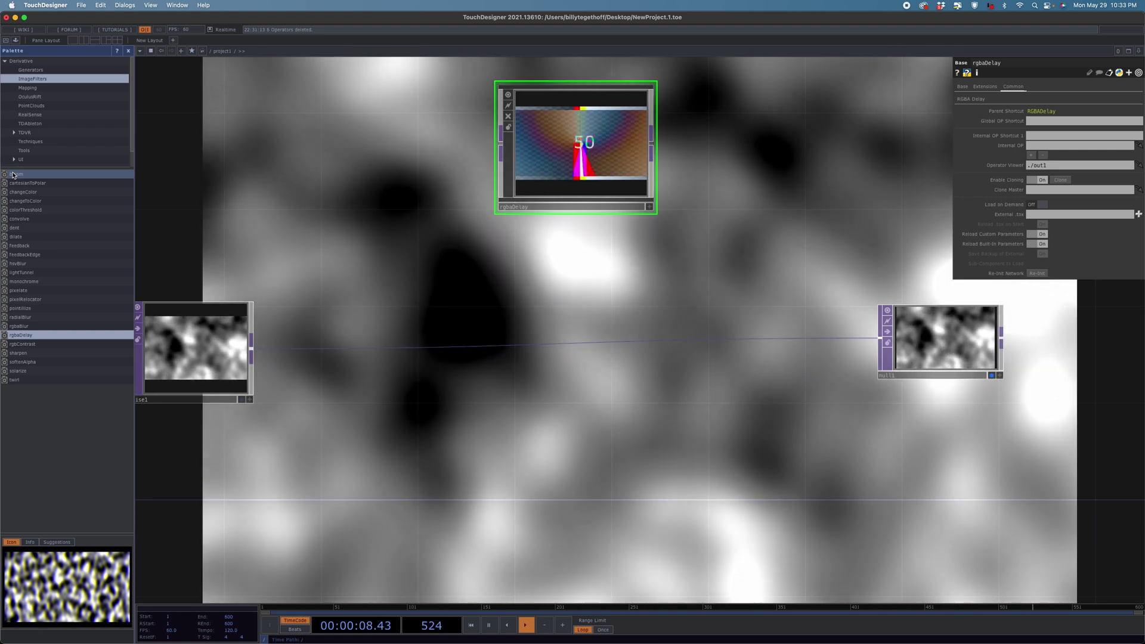
pyautogui.moveTo(13, 174); pyautogui.dragTo(354, 140)
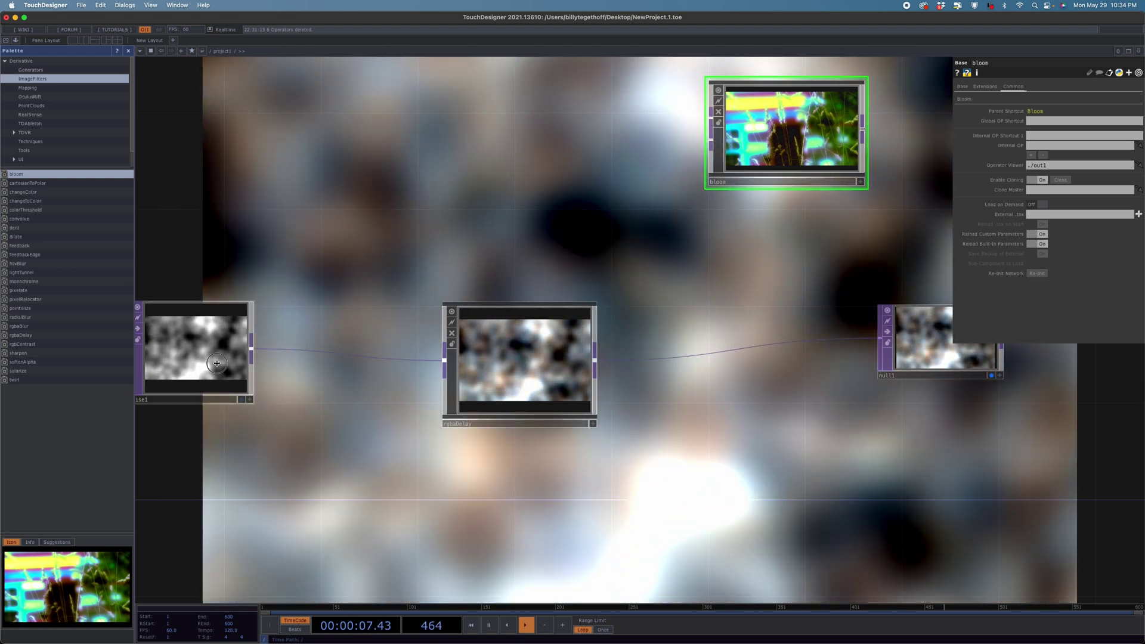
# Try different exponent values on the noise operator and settle on 1.33.
pyautogui.click(217, 364)
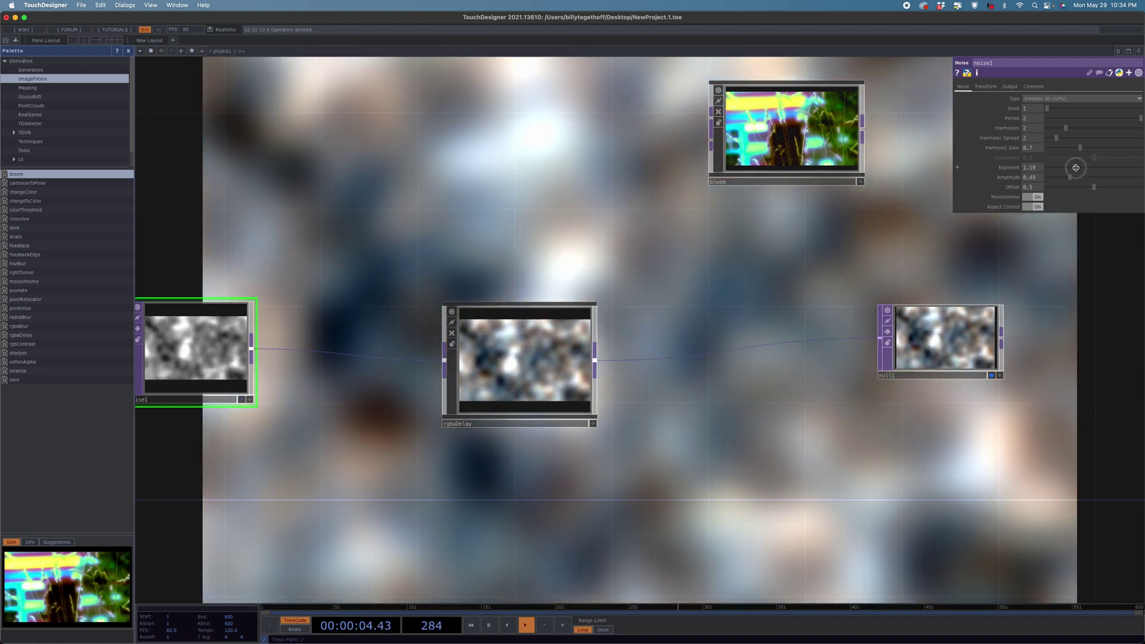
pyautogui.moveTo(1076, 168); pyautogui.dragTo(1020, 170)
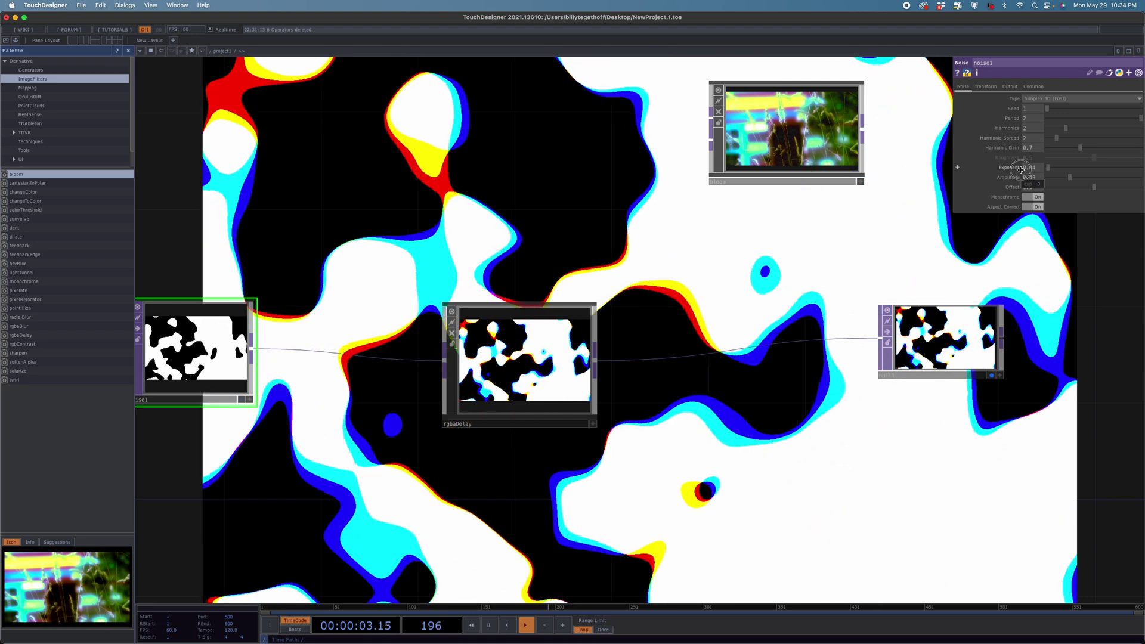
pyautogui.moveTo(1021, 169); pyautogui.dragTo(1051, 178)
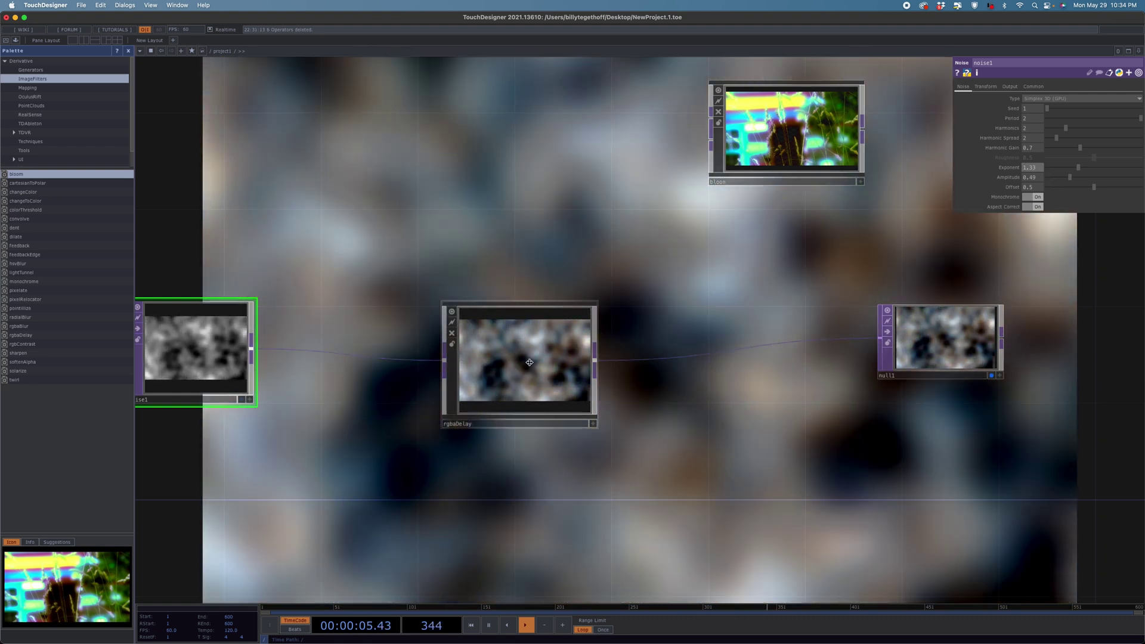
# Move rgbaDelay closer to the noise and set its red, green and blue delays to -15, -10 and -5.
pyautogui.moveTo(527, 368); pyautogui.dragTo(407, 343)
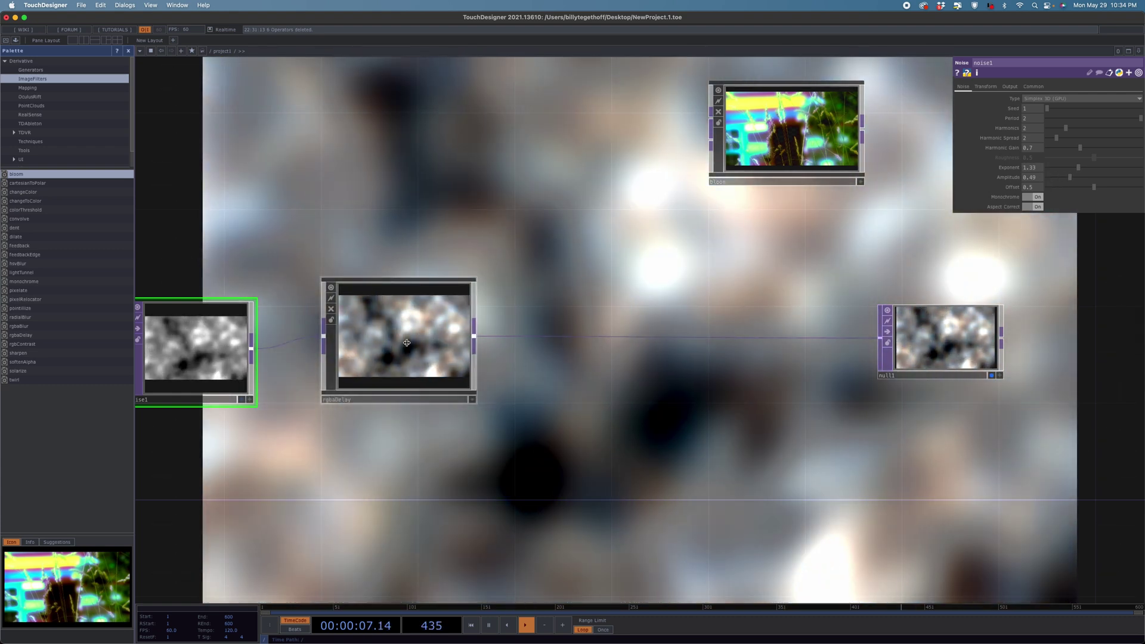
pyautogui.click(403, 351)
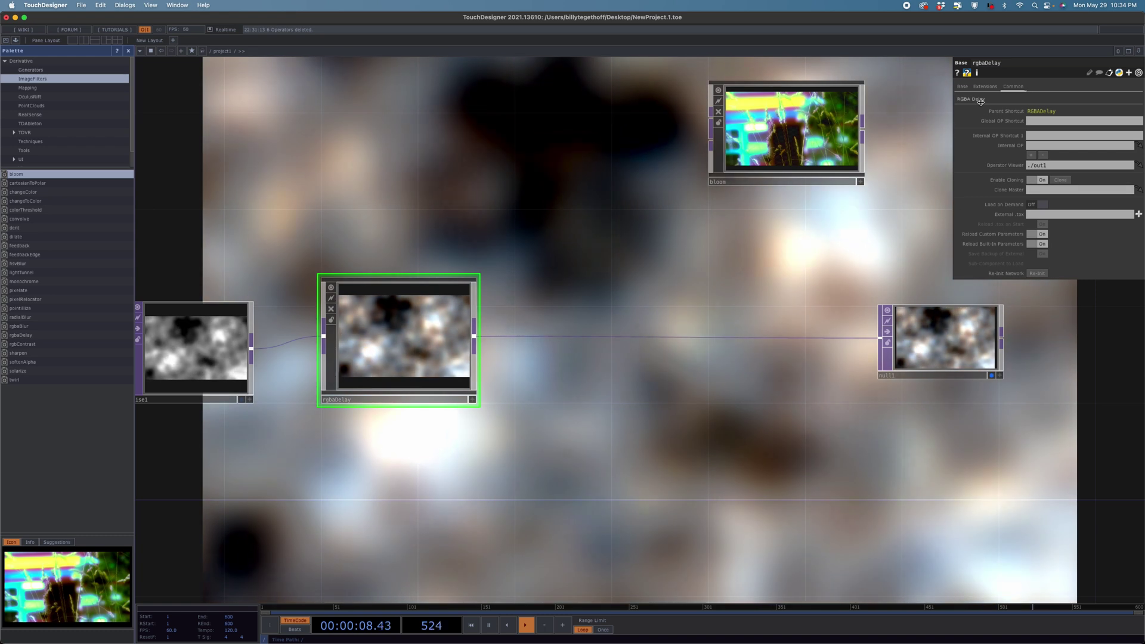
pyautogui.click(981, 102)
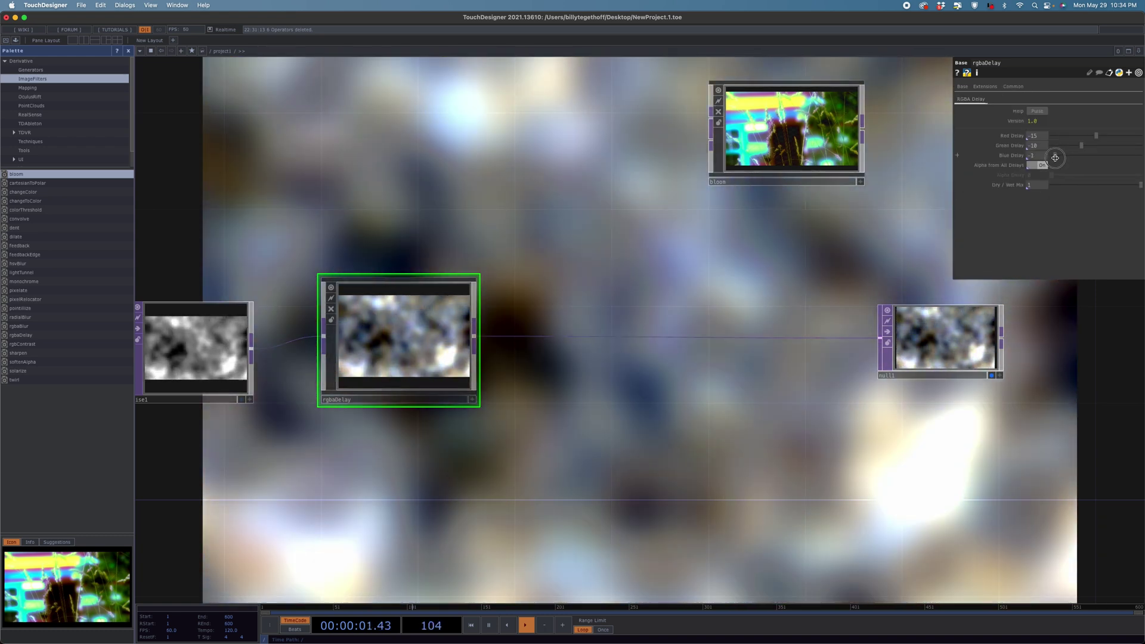
pyautogui.moveTo(1067, 155)
pyautogui.mouseDown()
pyautogui.moveTo(1055, 155)
pyautogui.moveTo(1089, 136)
pyautogui.moveTo(1062, 137)
pyautogui.mouseUp()
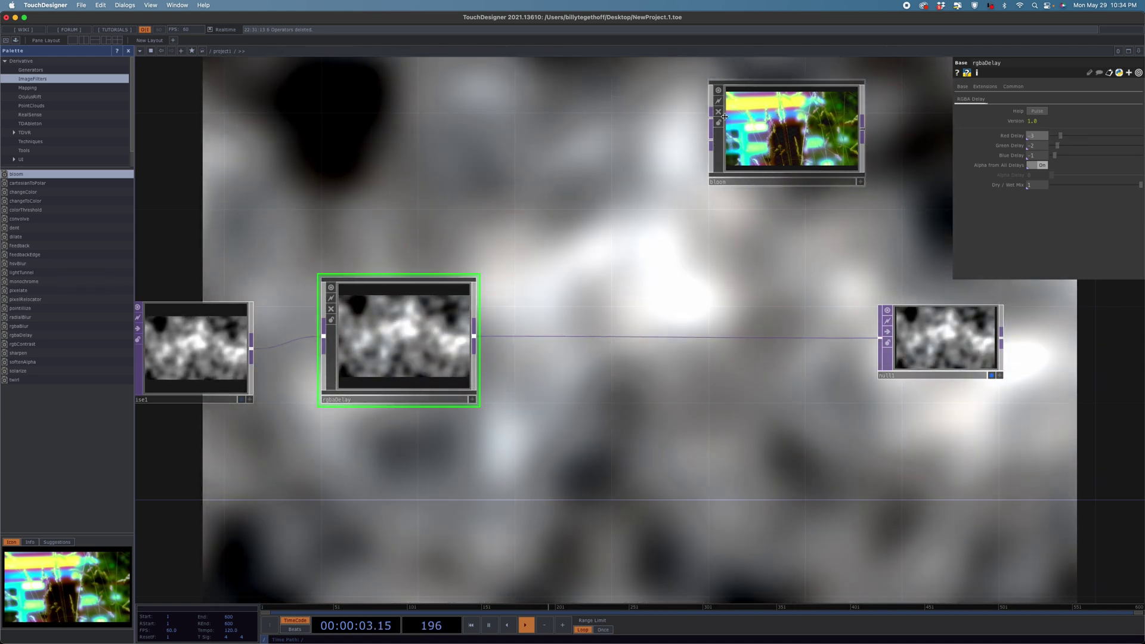
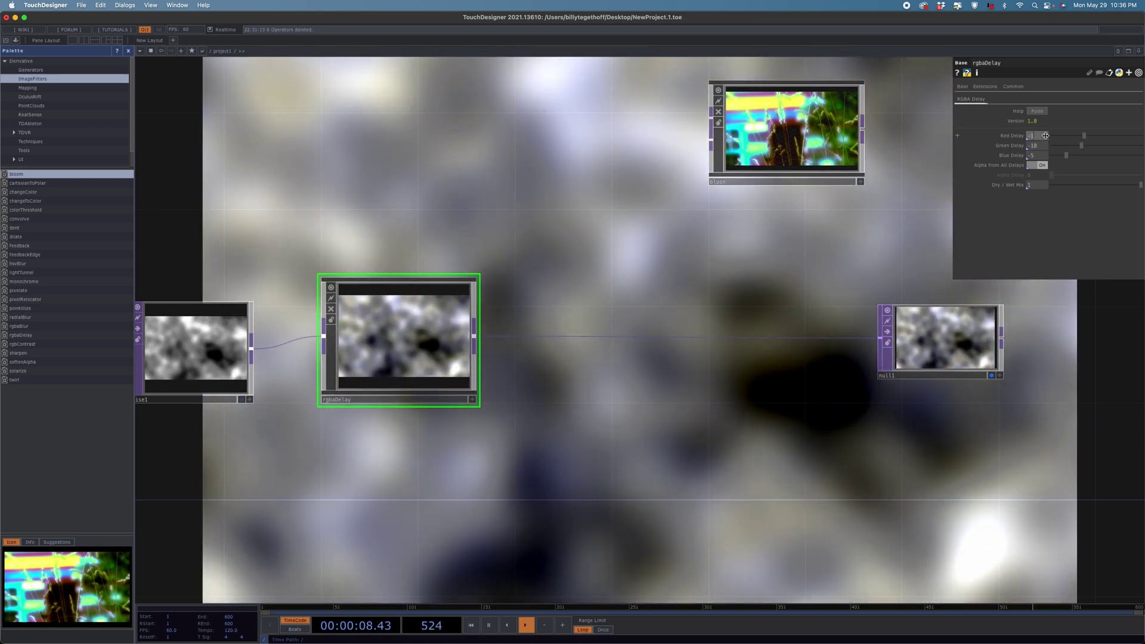
pyautogui.moveTo(1046, 136); pyautogui.dragTo(1046, 136)
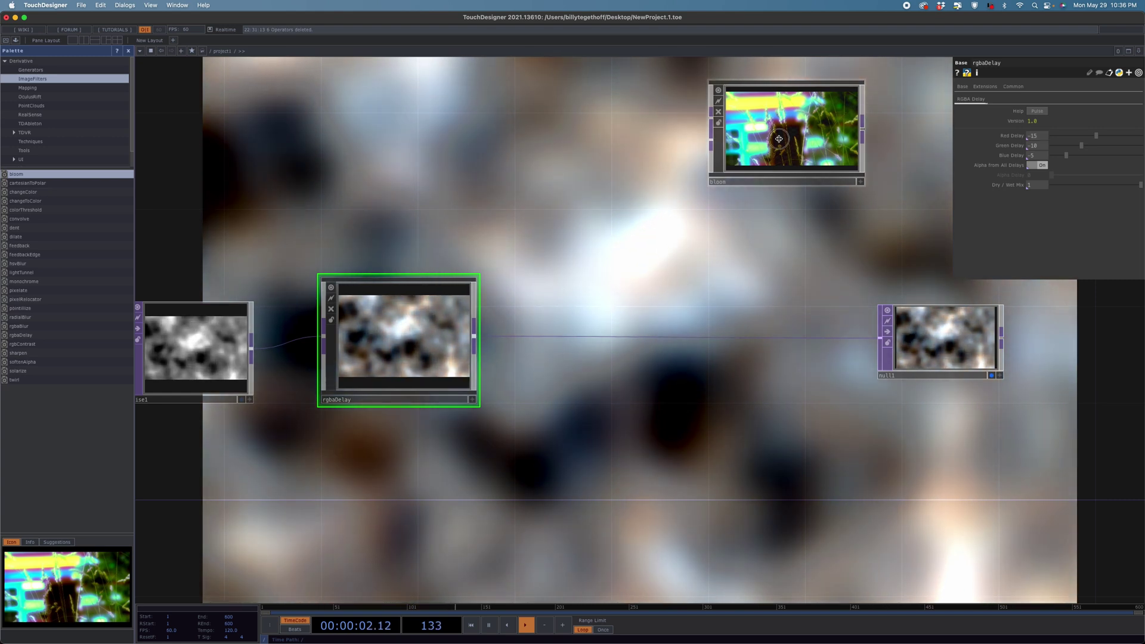
# Move the bloom component nearer to rgbaDelay and wire rgbaDelay's output into bloom's first input.
pyautogui.moveTo(762, 136); pyautogui.dragTo(617, 208)
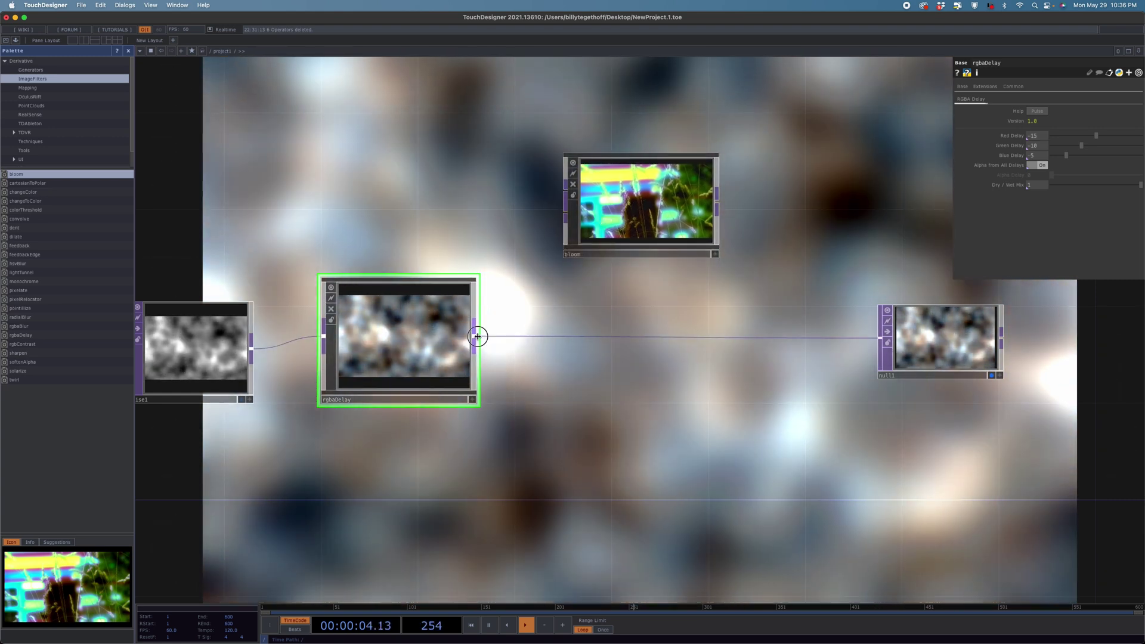
pyautogui.click(474, 336)
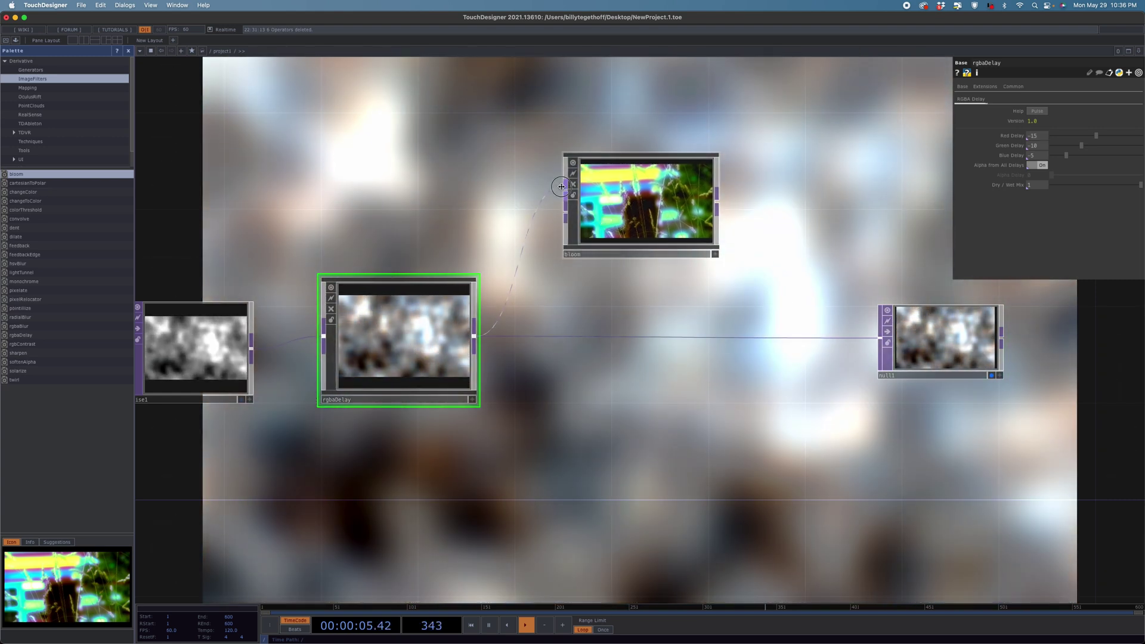
pyautogui.click(566, 191)
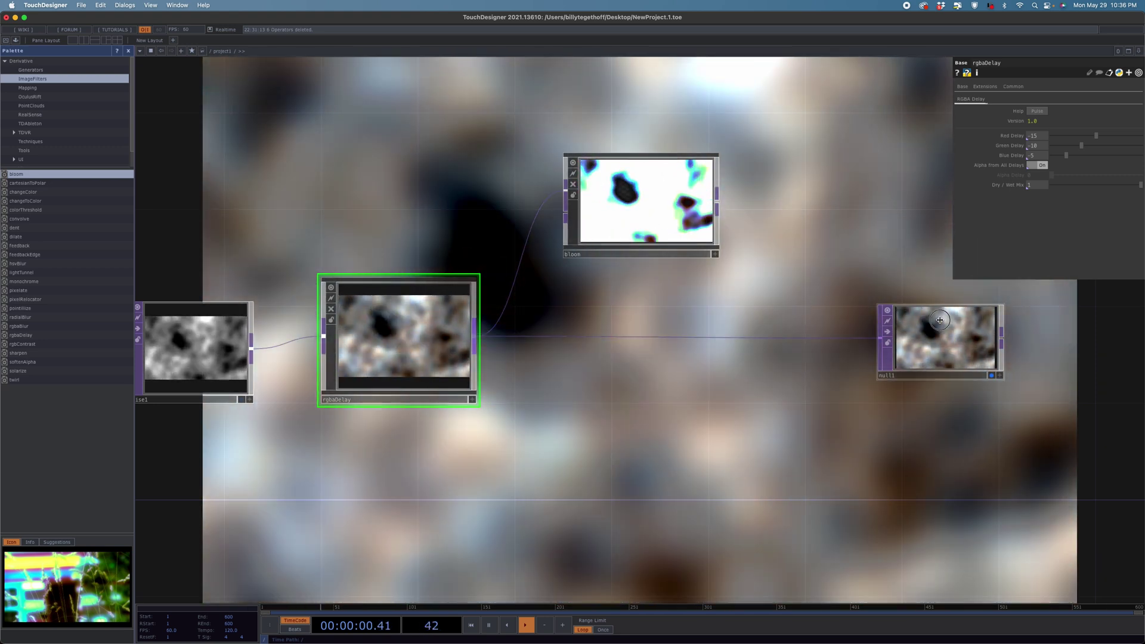
# Move the null outward, insert an RGB Key operator before it fed by bloom, and line bloom up with the chain.
pyautogui.moveTo(940, 320); pyautogui.dragTo(1061, 321)
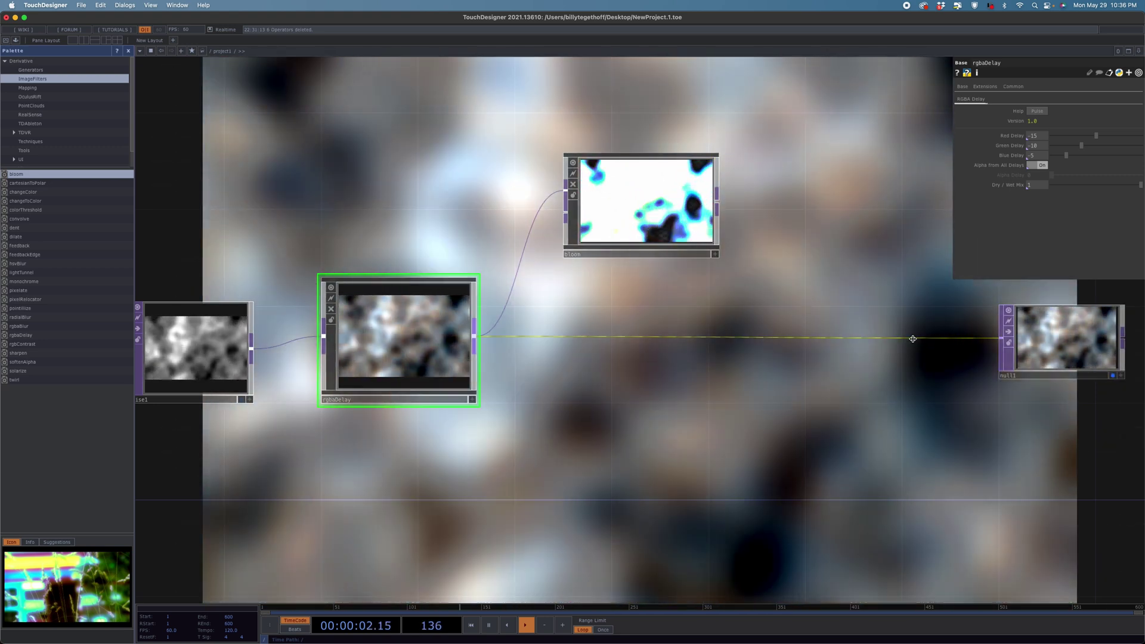
pyautogui.rightClick(914, 338)
pyautogui.click(936, 328)
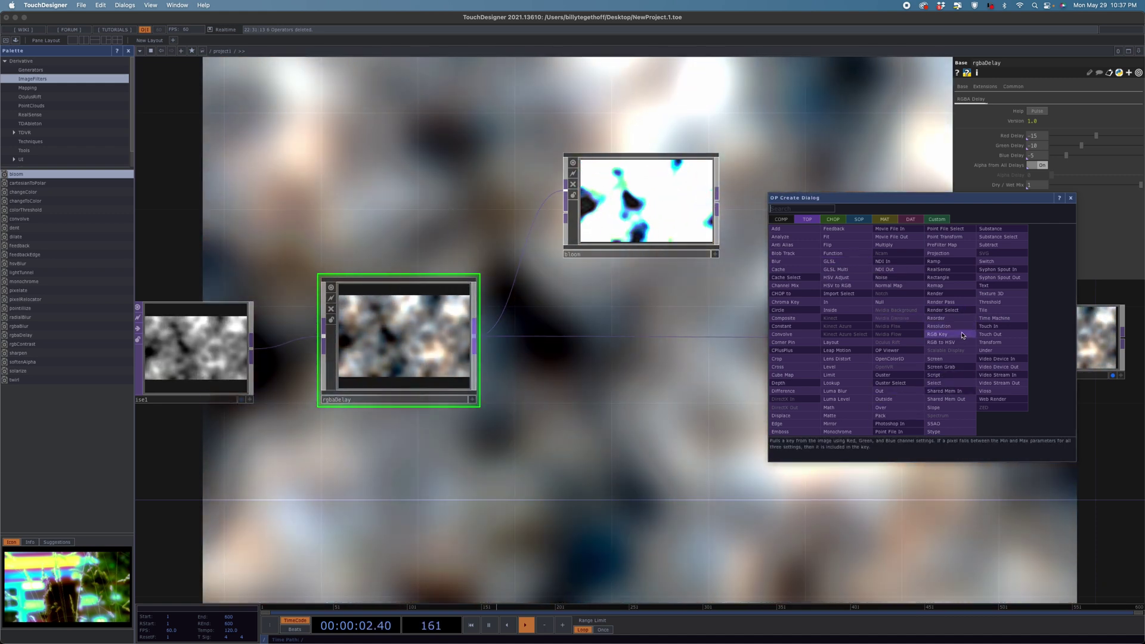
pyautogui.click(962, 335)
pyautogui.click(882, 336)
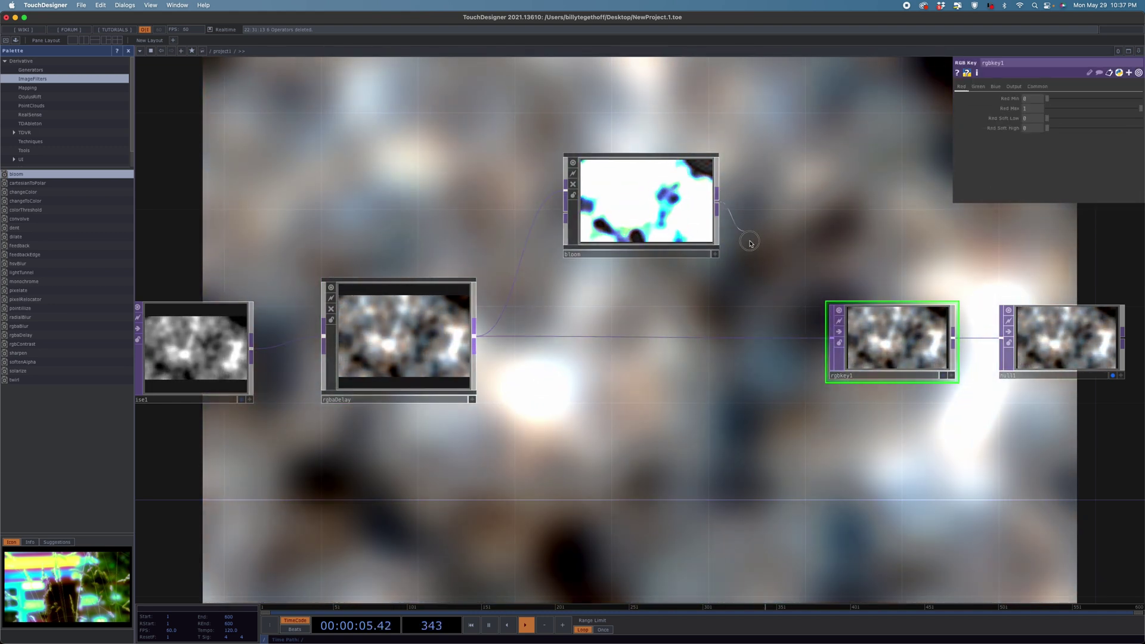
pyautogui.moveTo(717, 203); pyautogui.dragTo(787, 342)
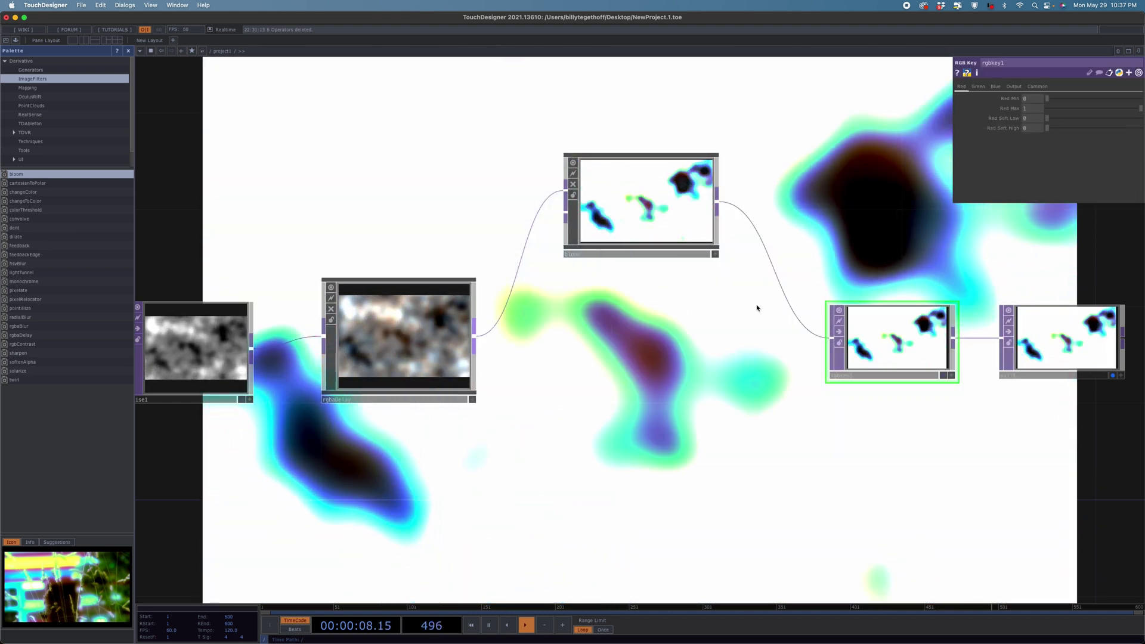
pyautogui.moveTo(703, 235); pyautogui.dragTo(670, 260)
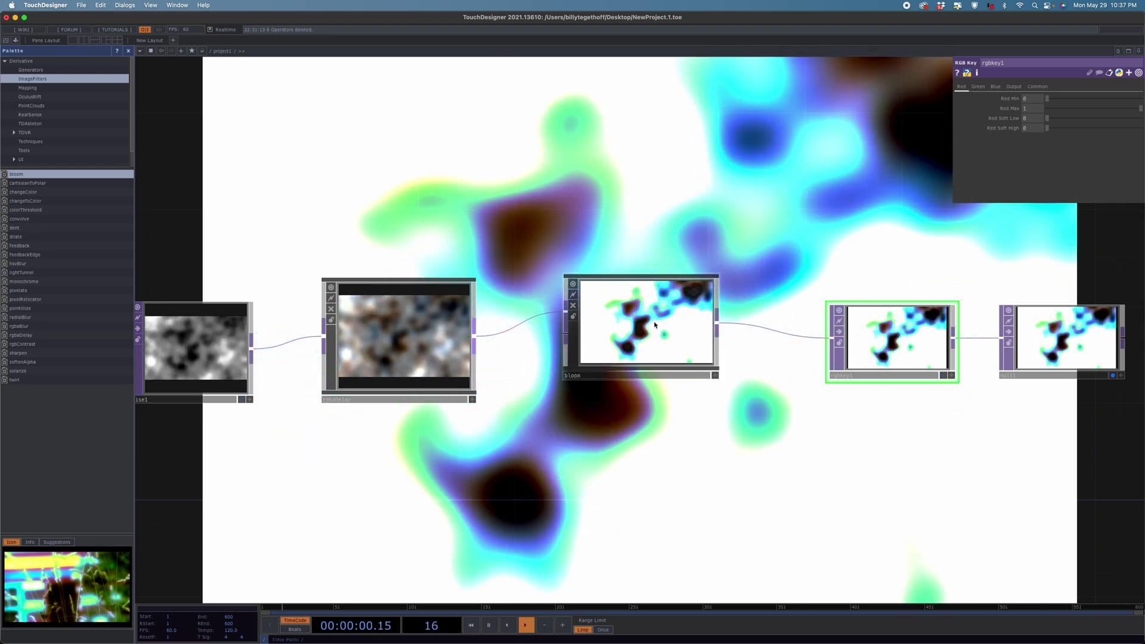
# Inspect bloom's ramp parameters, try different Ramp Glow Level values and settle on 0.
pyautogui.click(654, 328)
pyautogui.click(964, 99)
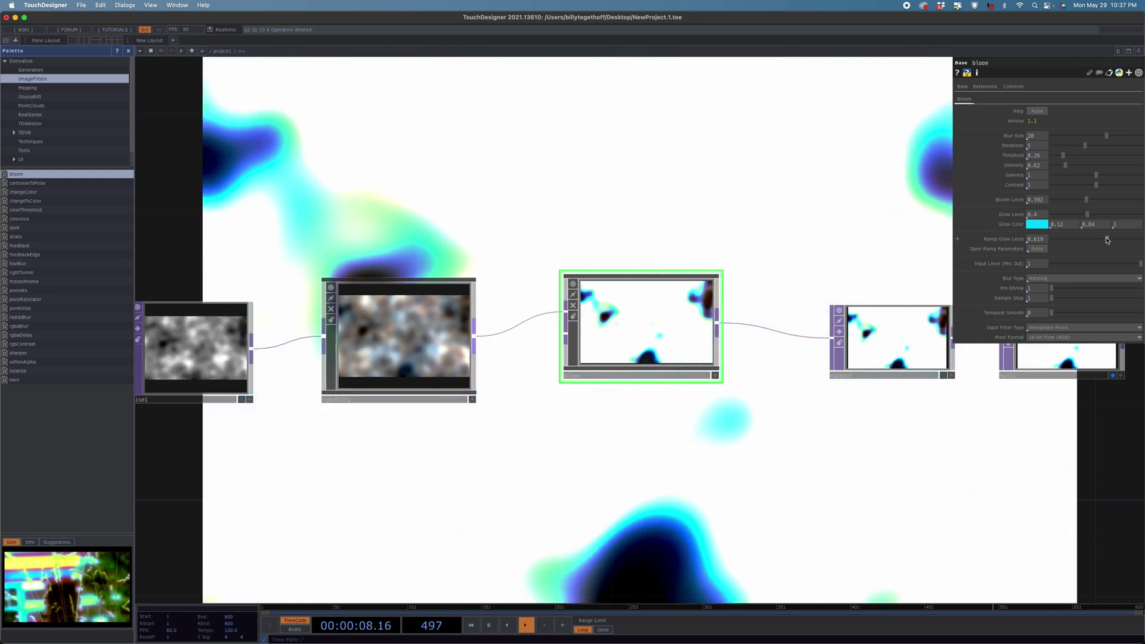
pyautogui.moveTo(1108, 241); pyautogui.dragTo(1048, 240)
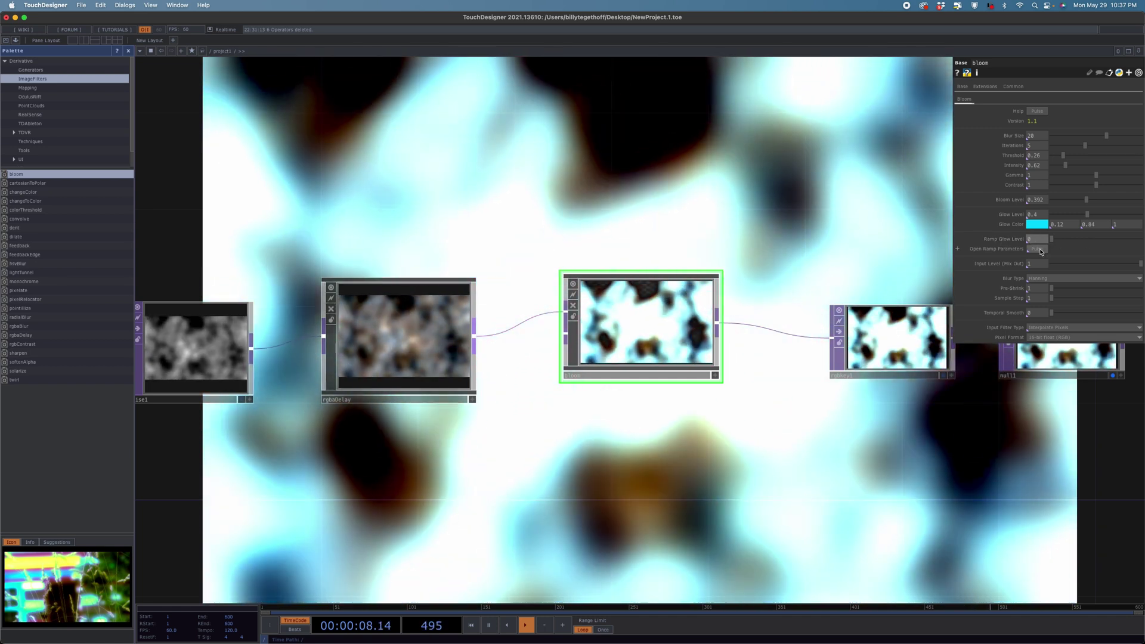
pyautogui.click(1039, 249)
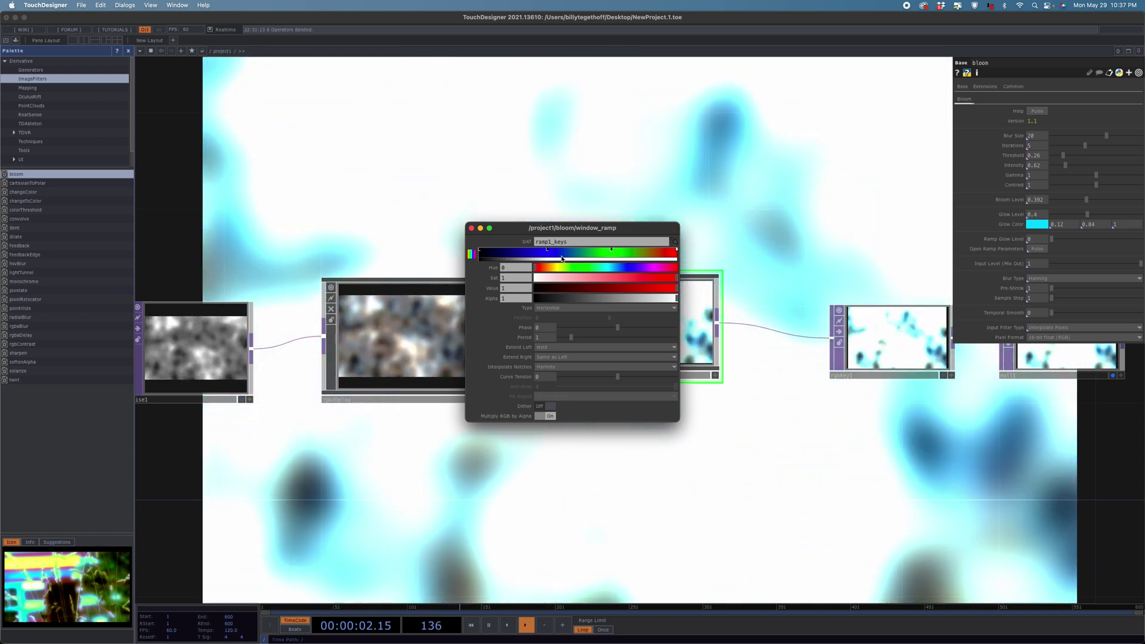
pyautogui.click(471, 228)
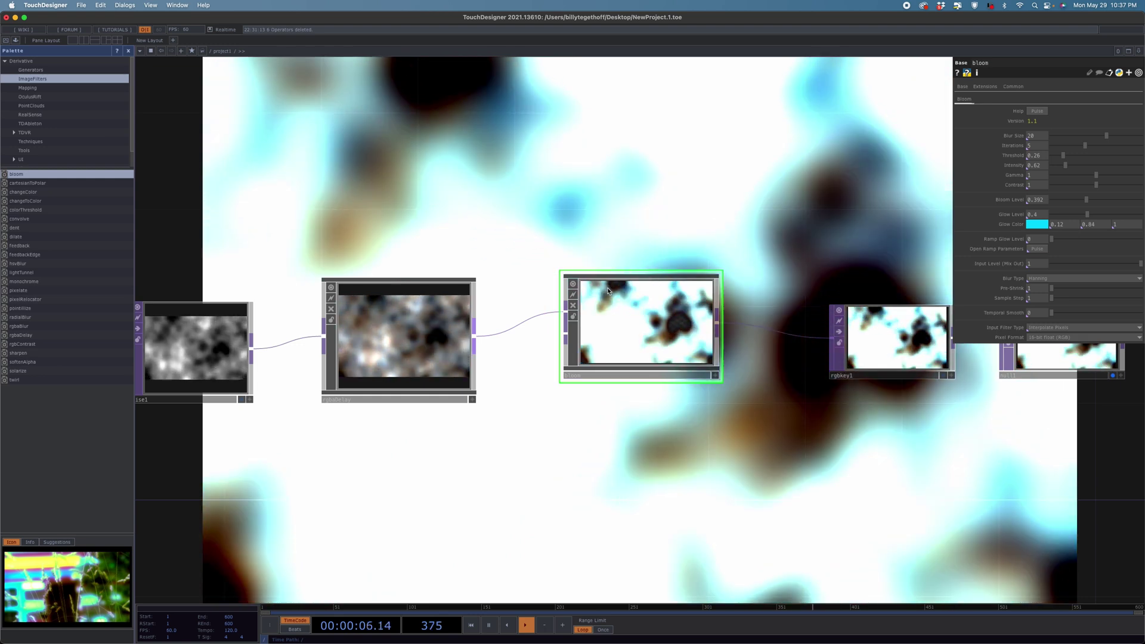
pyautogui.moveTo(476, 340); pyautogui.dragTo(566, 337)
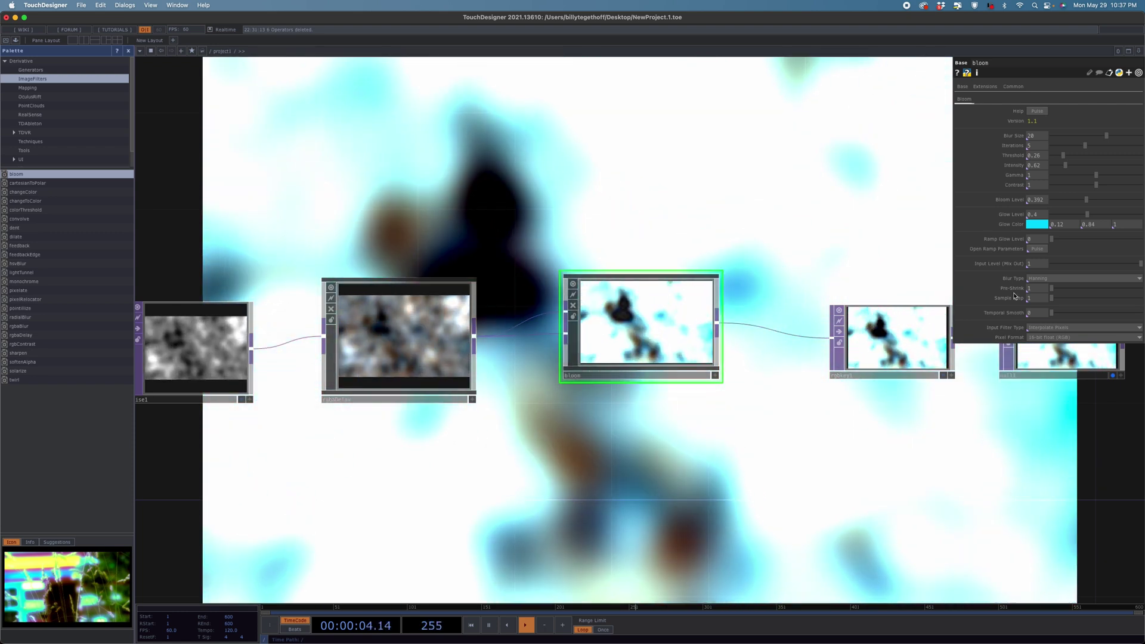
pyautogui.moveTo(1053, 240); pyautogui.dragTo(1132, 242)
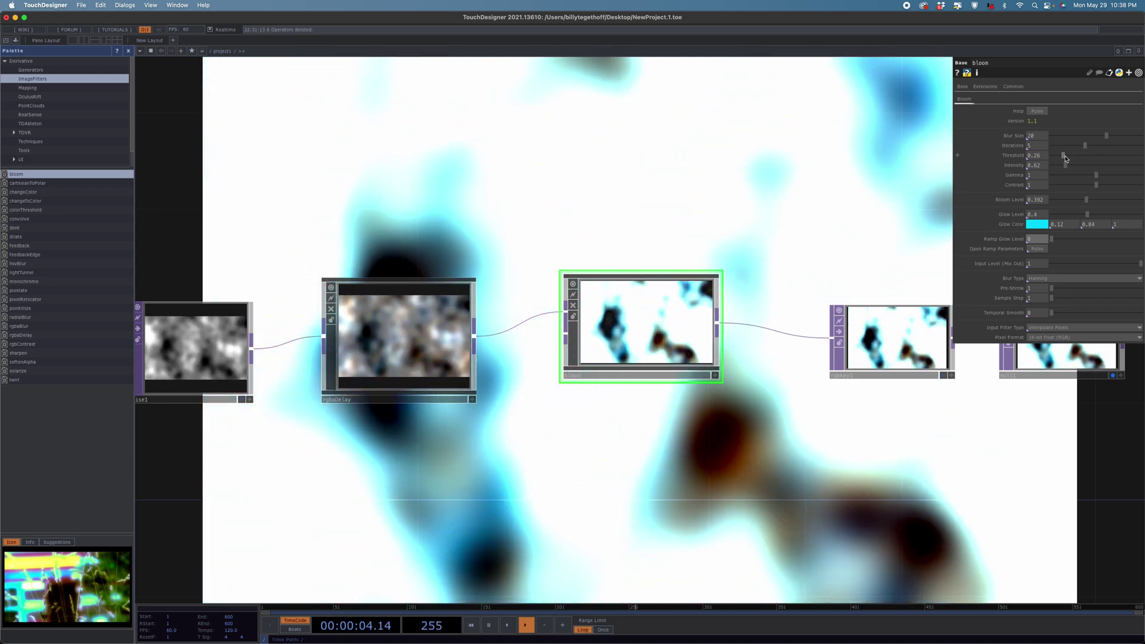
# Set bloom's threshold to 0, intensity to 0.02 and glow color to white.
pyautogui.moveTo(1063, 156); pyautogui.dragTo(1049, 156)
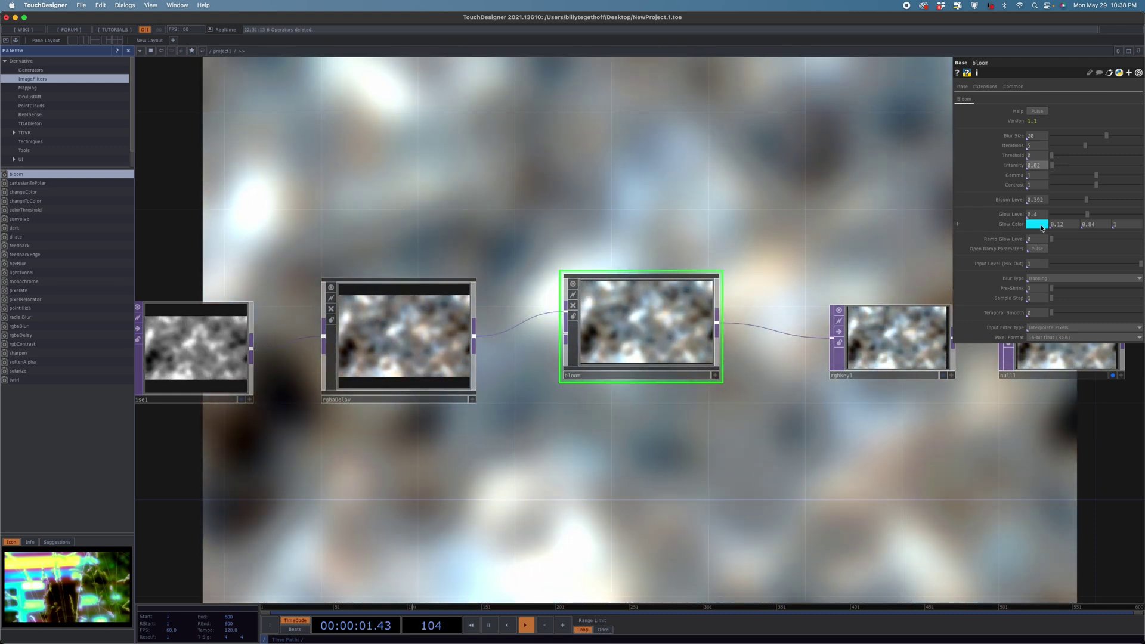
pyautogui.click(1042, 225)
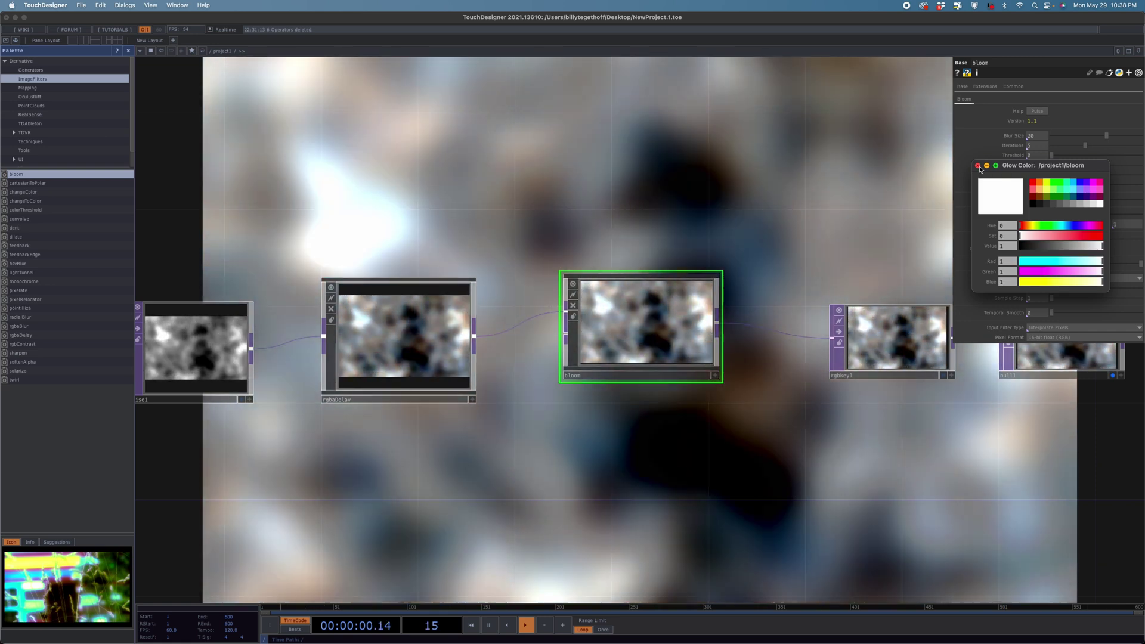
pyautogui.click(978, 167)
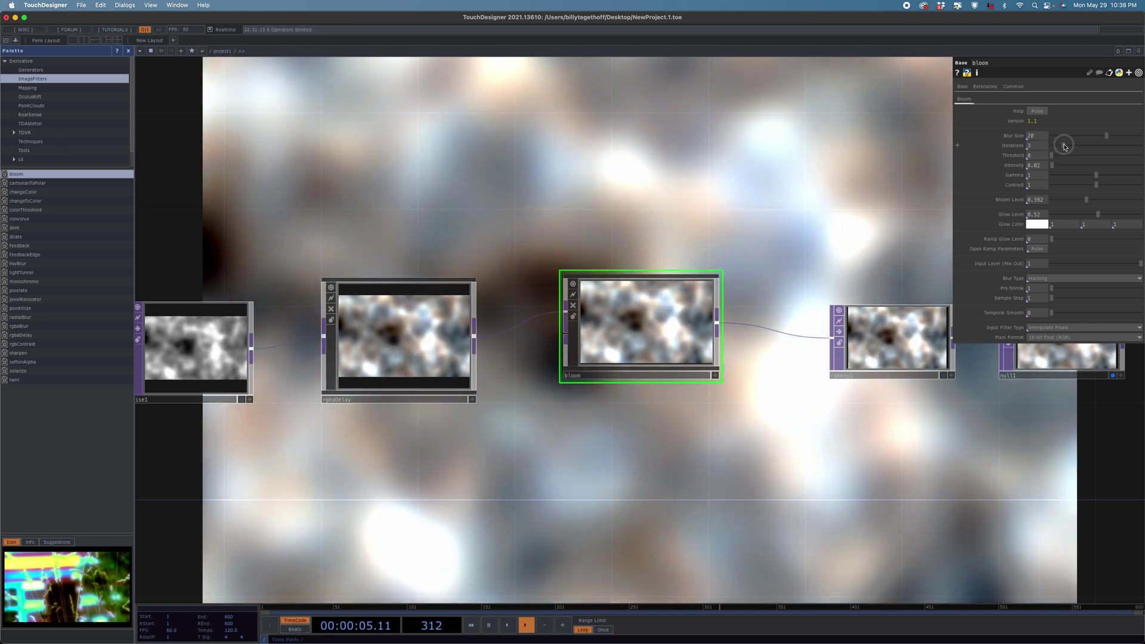
# Try different iteration values on bloom and settle on 5.
pyautogui.moveTo(1065, 146)
pyautogui.mouseDown()
pyautogui.moveTo(1100, 138)
pyautogui.moveTo(1081, 138)
pyautogui.mouseUp()
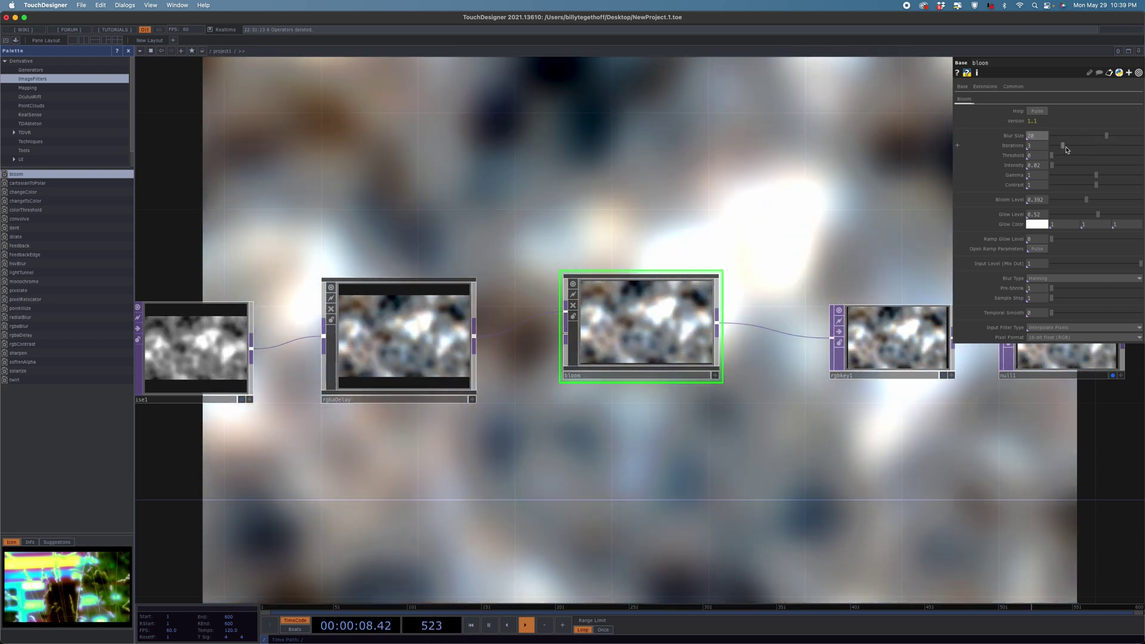
pyautogui.click(1081, 147)
pyautogui.moveTo(1081, 148); pyautogui.dragTo(1085, 147)
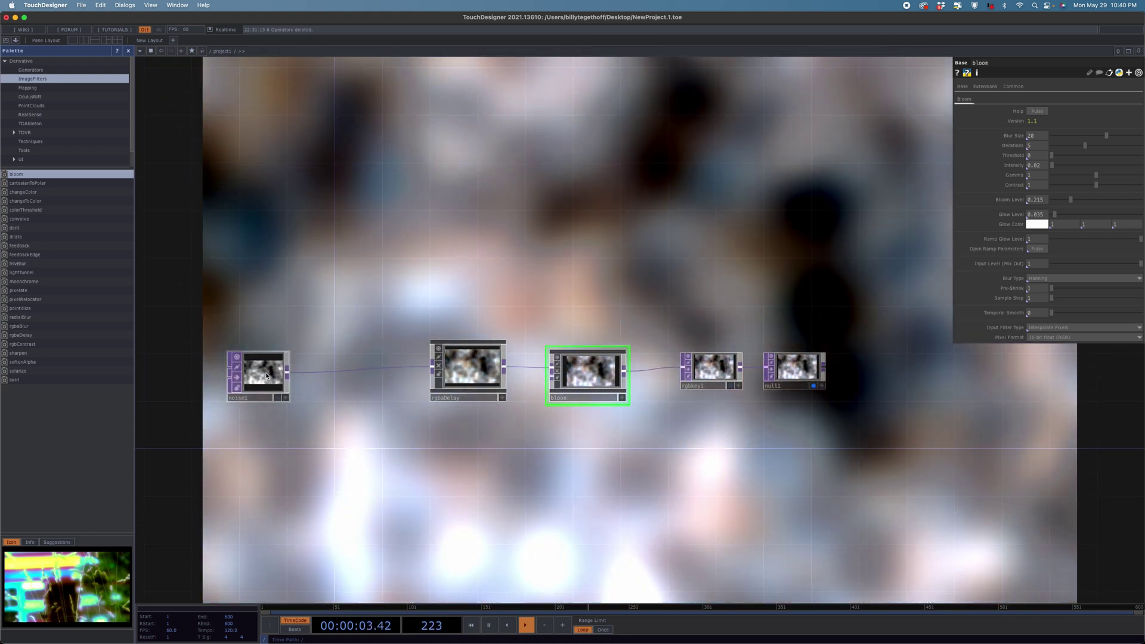
# Set the noise operator's exponent to 0.21.
pyautogui.click(266, 376)
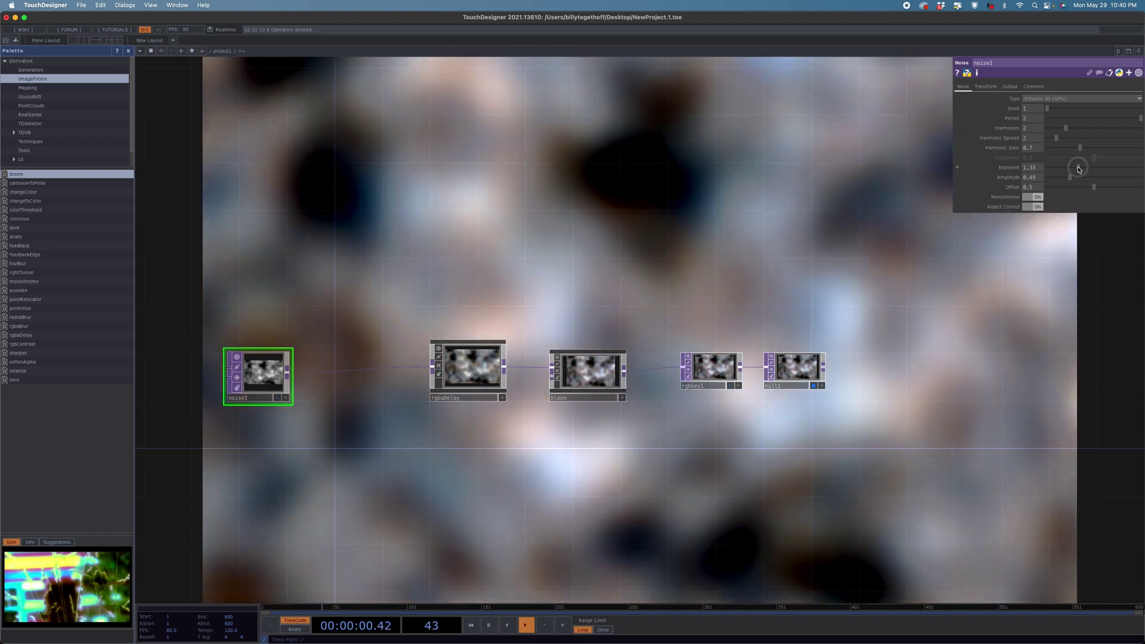
pyautogui.moveTo(1068, 164); pyautogui.dragTo(1065, 169)
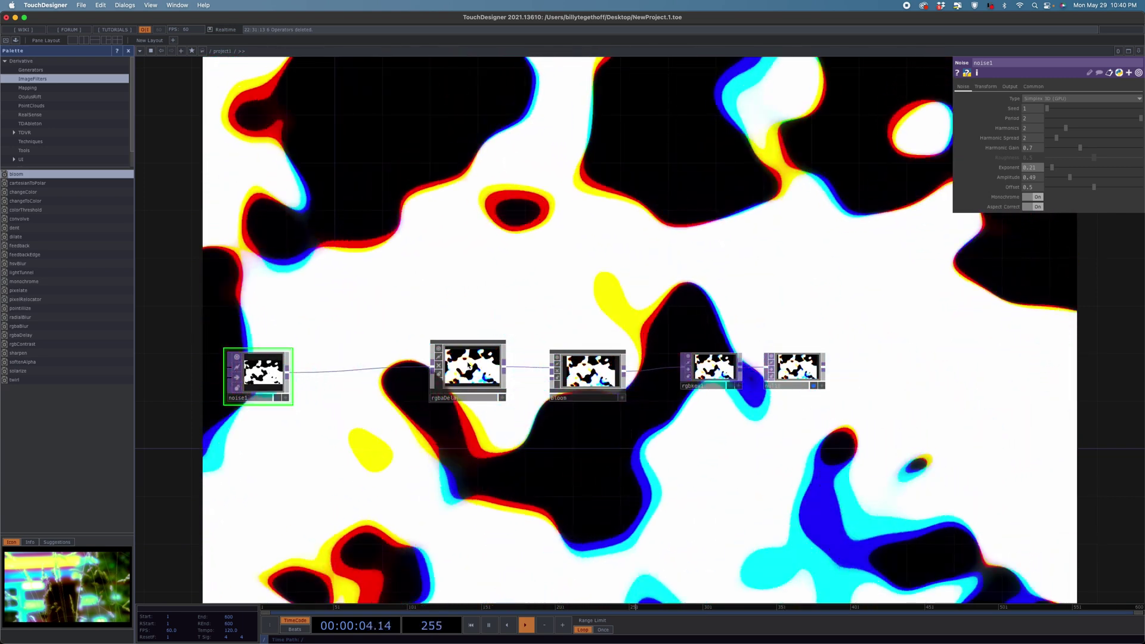
# Reorder the chain so noise feeds bloom, bloom feeds rgbaDelay and rgbaDelay feeds the RGB Key, placing bloom beside the noise.
pyautogui.moveTo(587, 374); pyautogui.dragTo(432, 278)
pyautogui.moveTo(292, 373); pyautogui.dragTo(394, 274)
pyautogui.moveTo(469, 278); pyautogui.dragTo(432, 365)
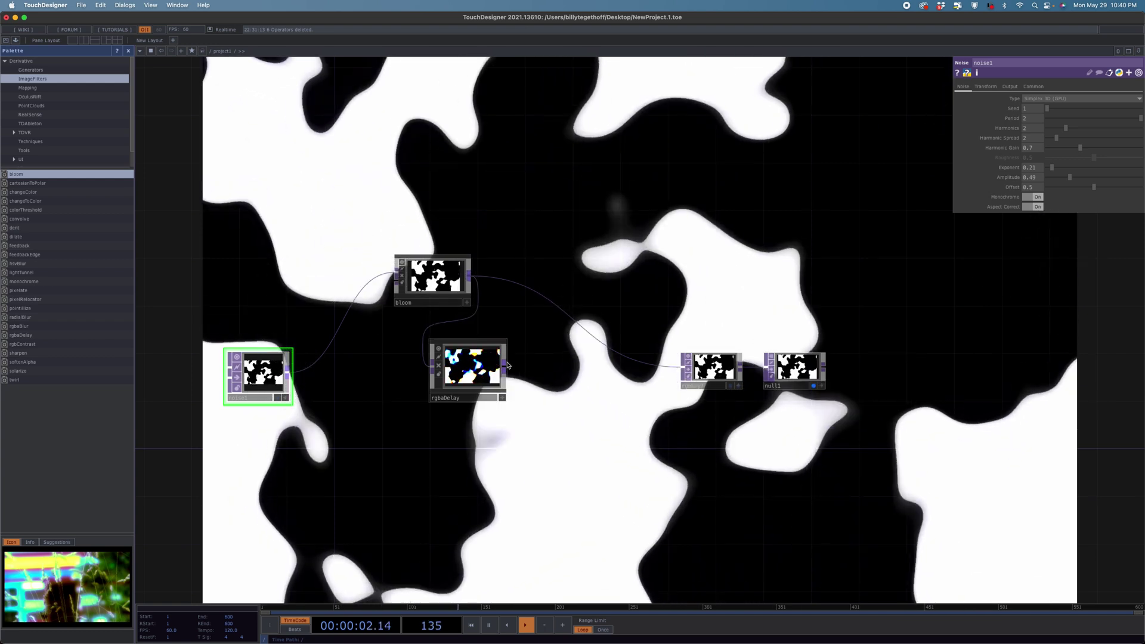
pyautogui.moveTo(504, 365); pyautogui.dragTo(585, 330)
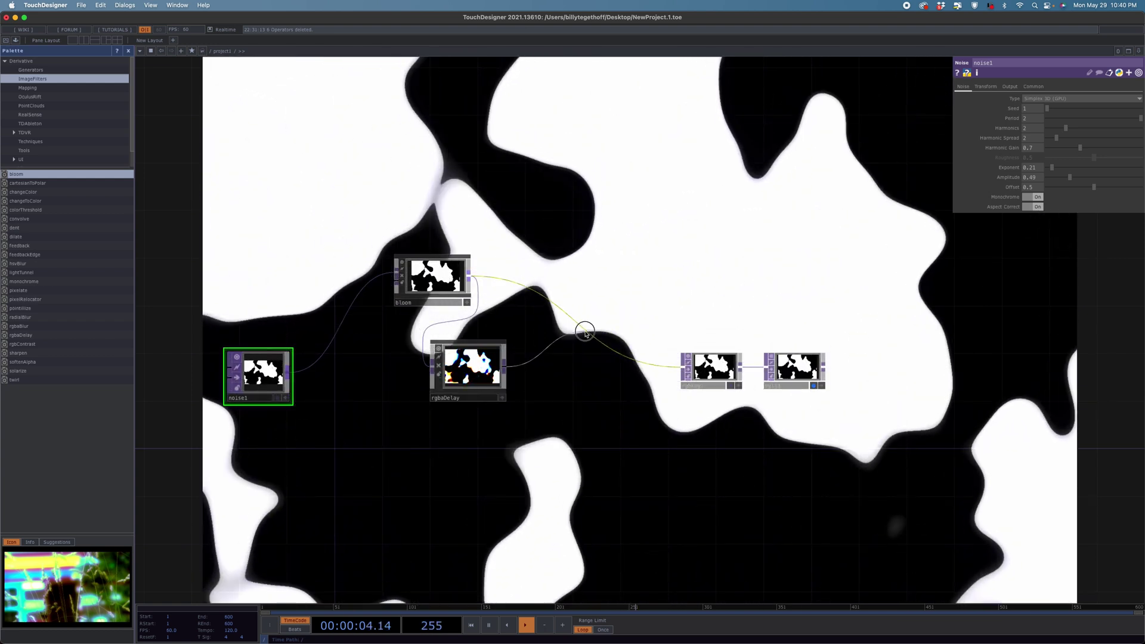
pyautogui.moveTo(443, 280); pyautogui.dragTo(360, 375)
# Set bloom's intensity to 0.76, ramp glow level to 0 and glow level to 0.06.
pyautogui.click(352, 371)
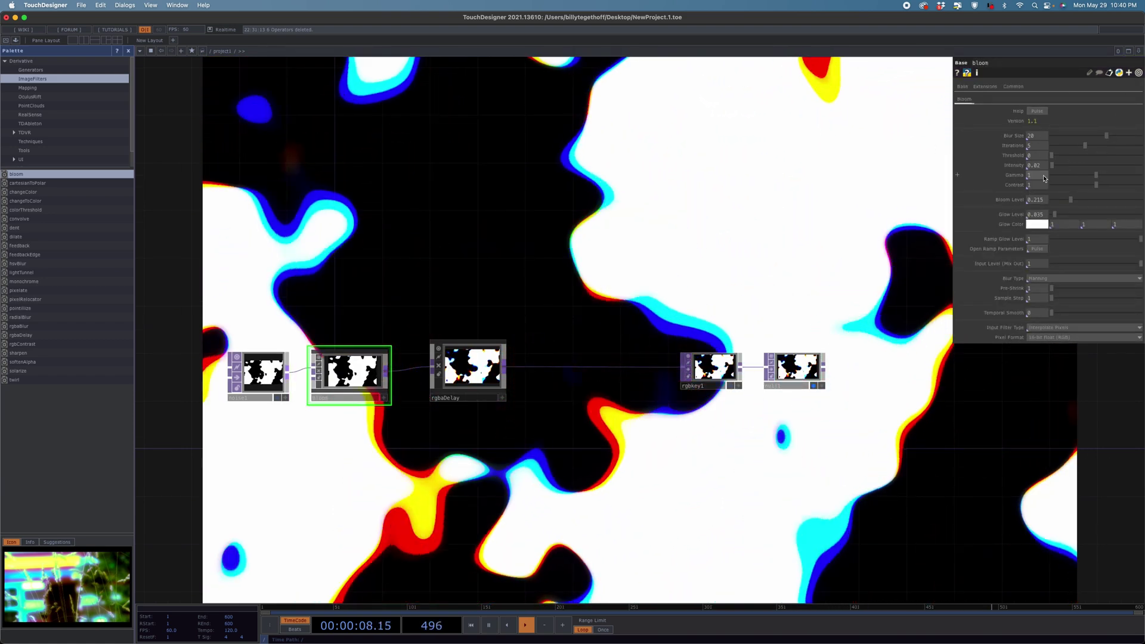
pyautogui.moveTo(1052, 166); pyautogui.dragTo(1058, 168)
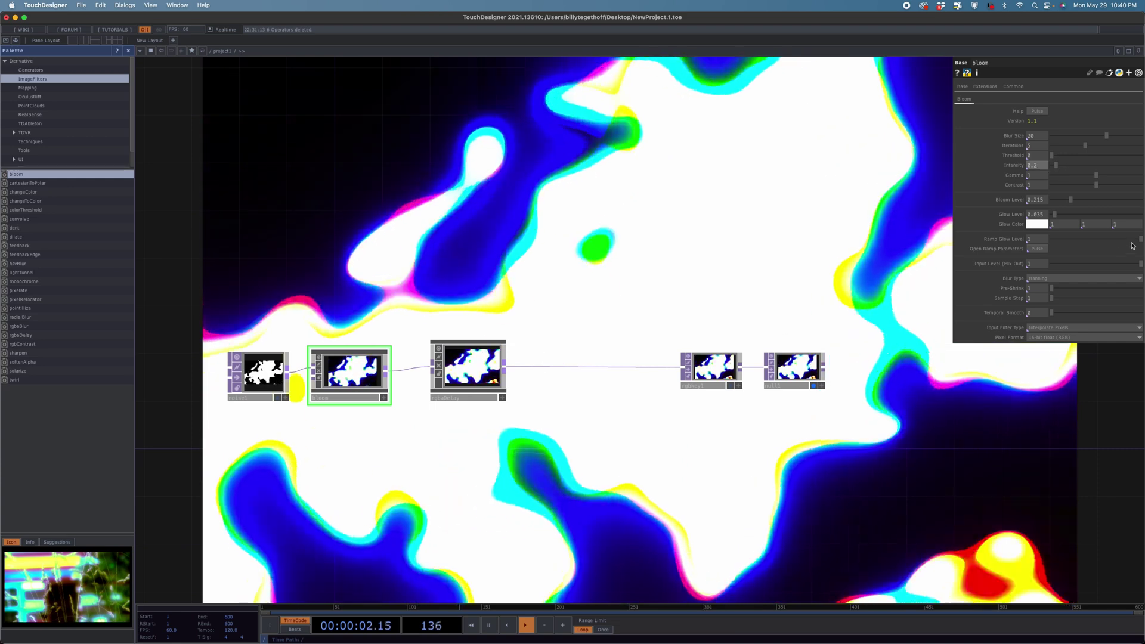
pyautogui.moveTo(1103, 241); pyautogui.dragTo(1051, 239)
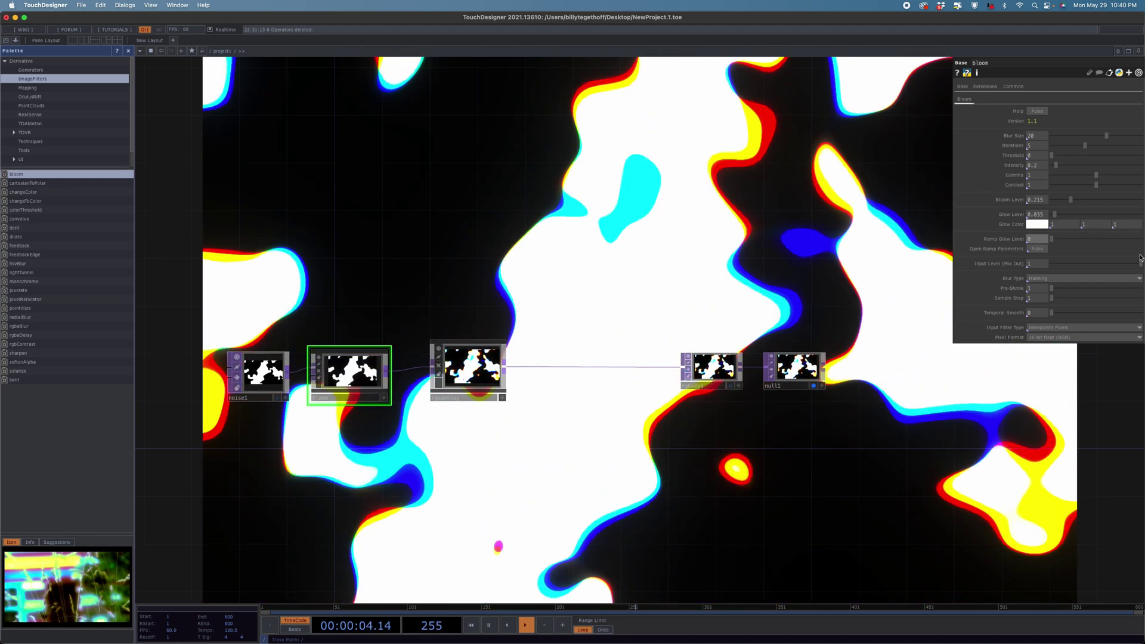
pyautogui.moveTo(1059, 167); pyautogui.dragTo(1072, 167)
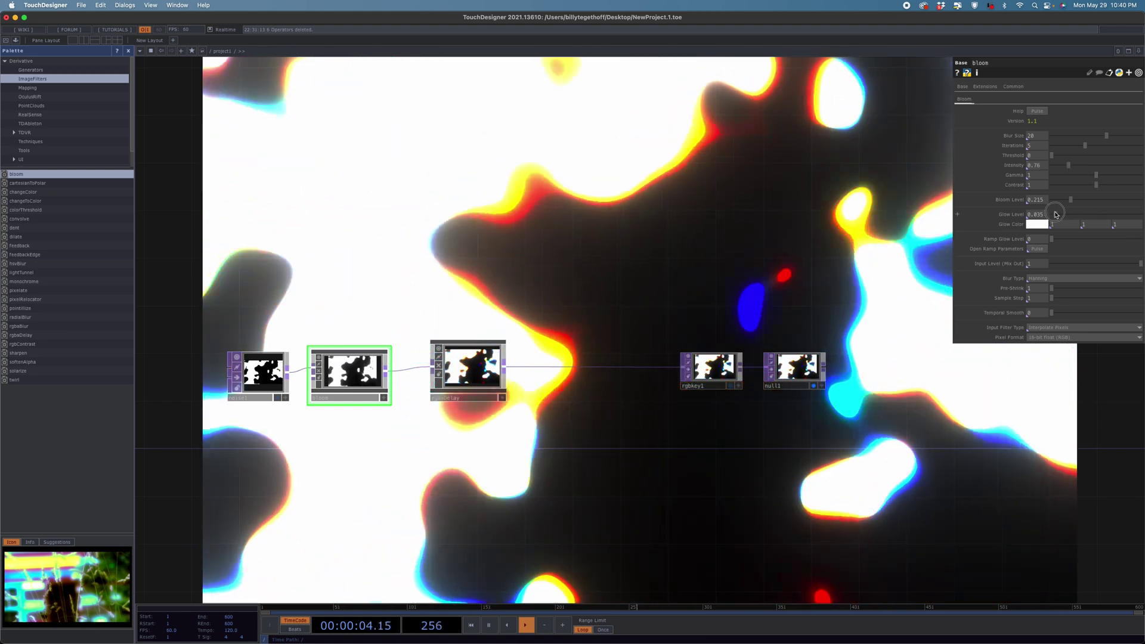
pyautogui.moveTo(1064, 215); pyautogui.dragTo(1058, 216)
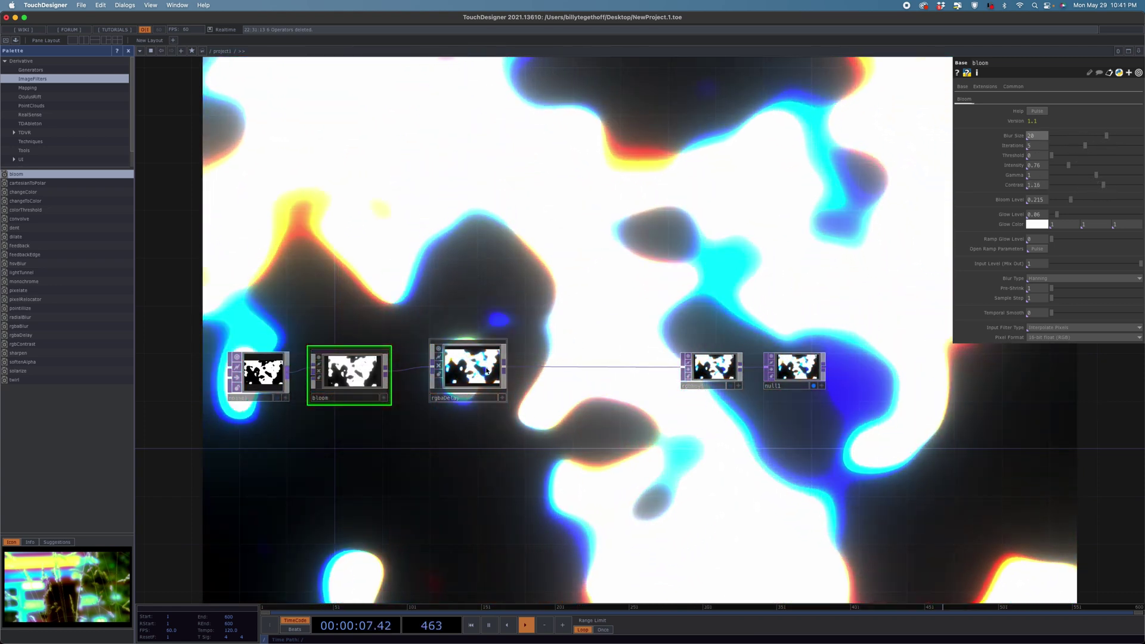
# Move rgbaDelay closer to bloom, then duplicate bloom and place the copy between rgbaDelay and the RGB Key.
pyautogui.moveTo(487, 370); pyautogui.dragTo(464, 370)
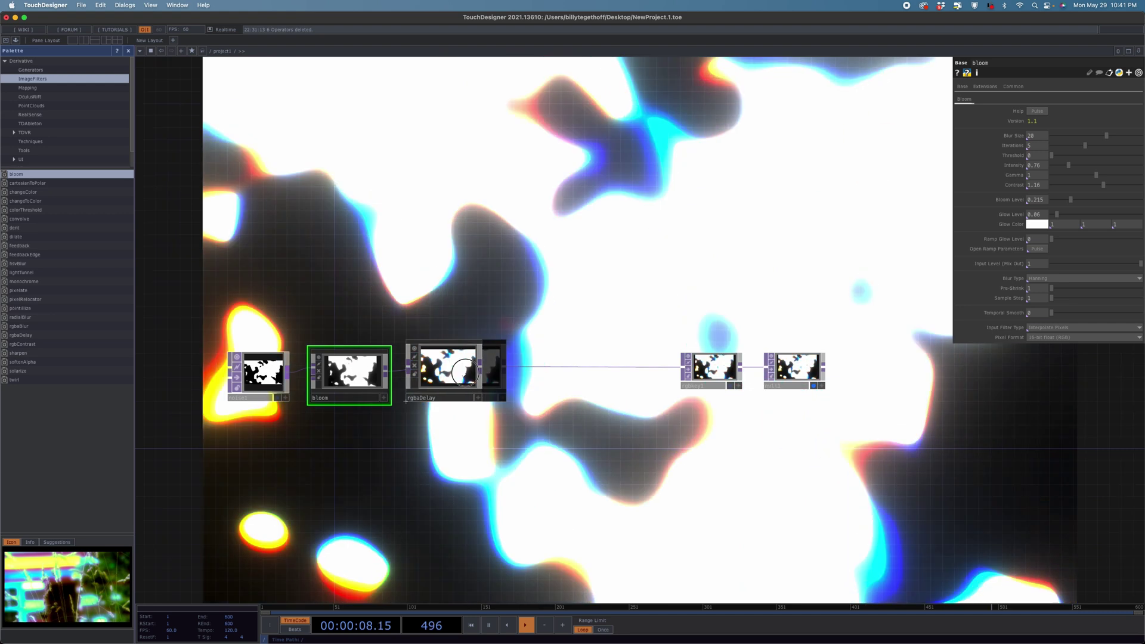
pyautogui.hotkey('ctrl', 'c')
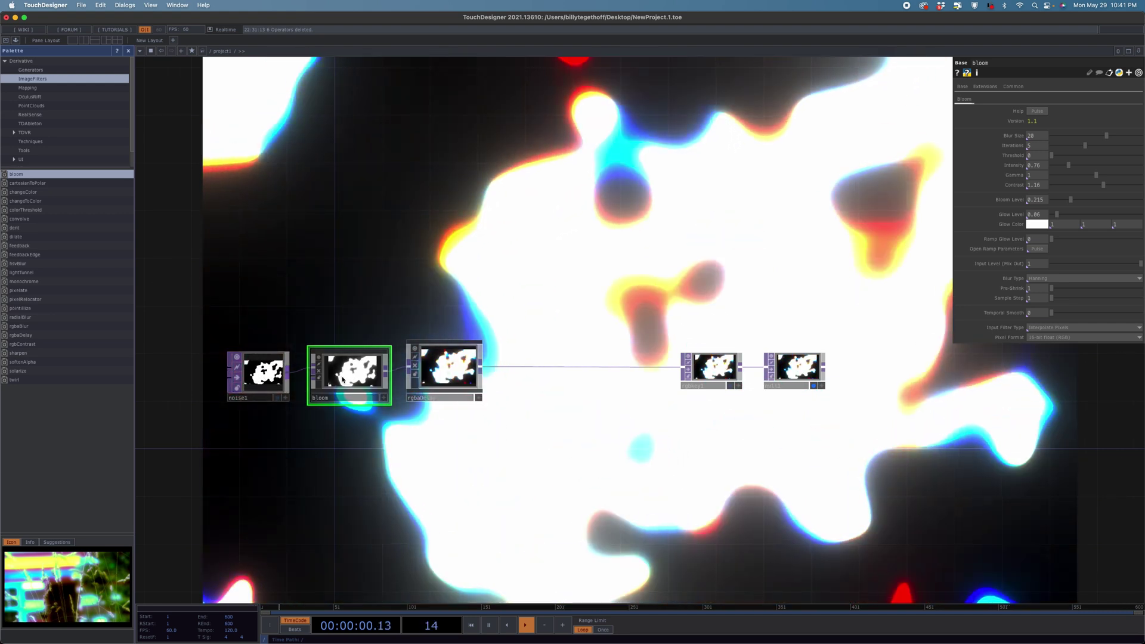
pyautogui.hotkey('ctrl', 'v')
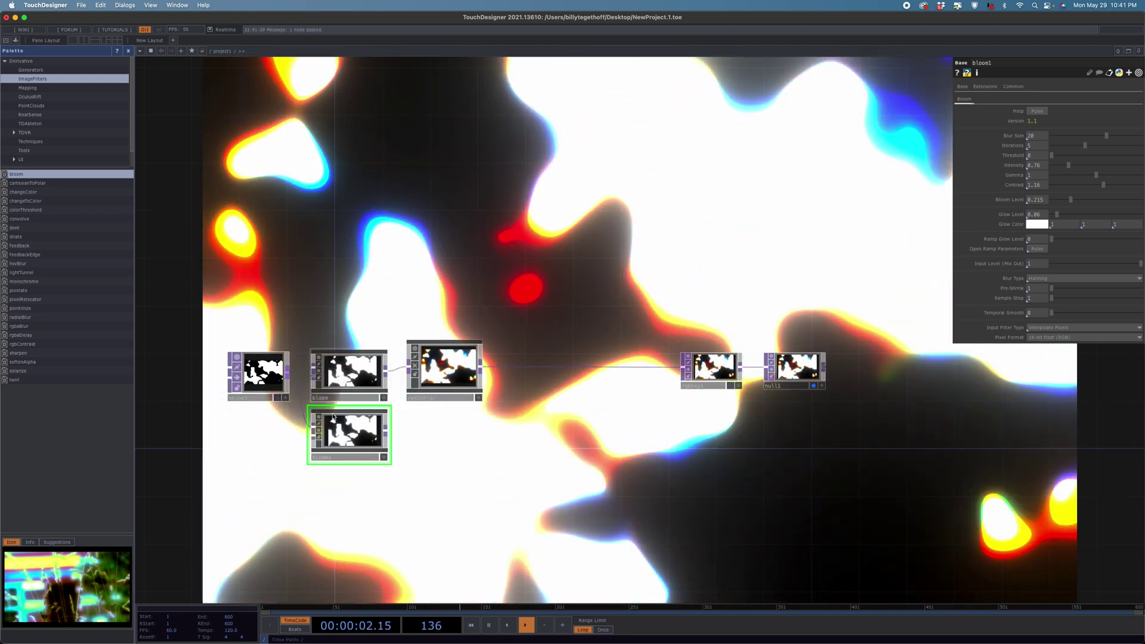
pyautogui.moveTo(348, 432); pyautogui.dragTo(609, 424)
# Wire rgbaDelay into the bloom copy and the copy into the RGB Key, and line the copy up with the chain.
pyautogui.click(480, 370)
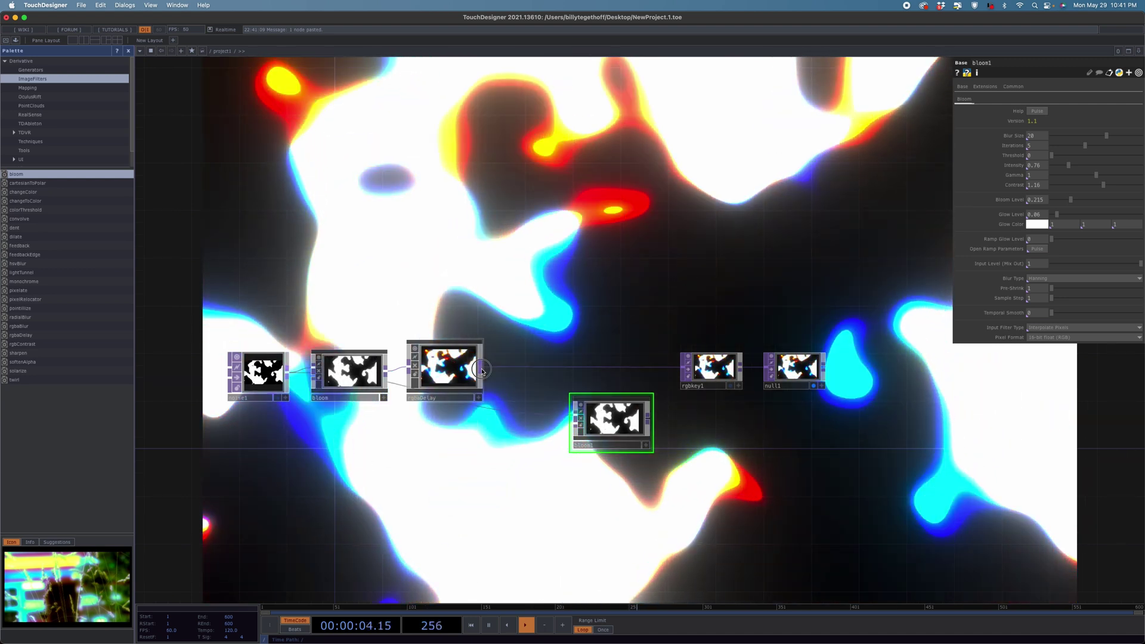
pyautogui.click(574, 414)
pyautogui.click(648, 416)
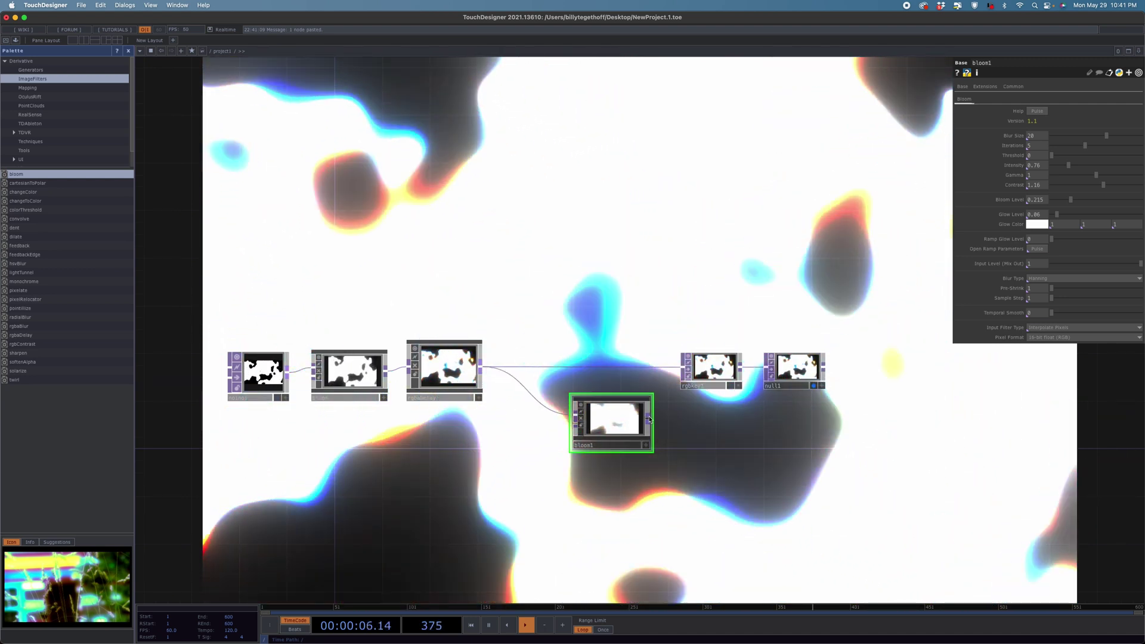
pyautogui.click(681, 367)
pyautogui.moveTo(614, 420); pyautogui.dragTo(554, 372)
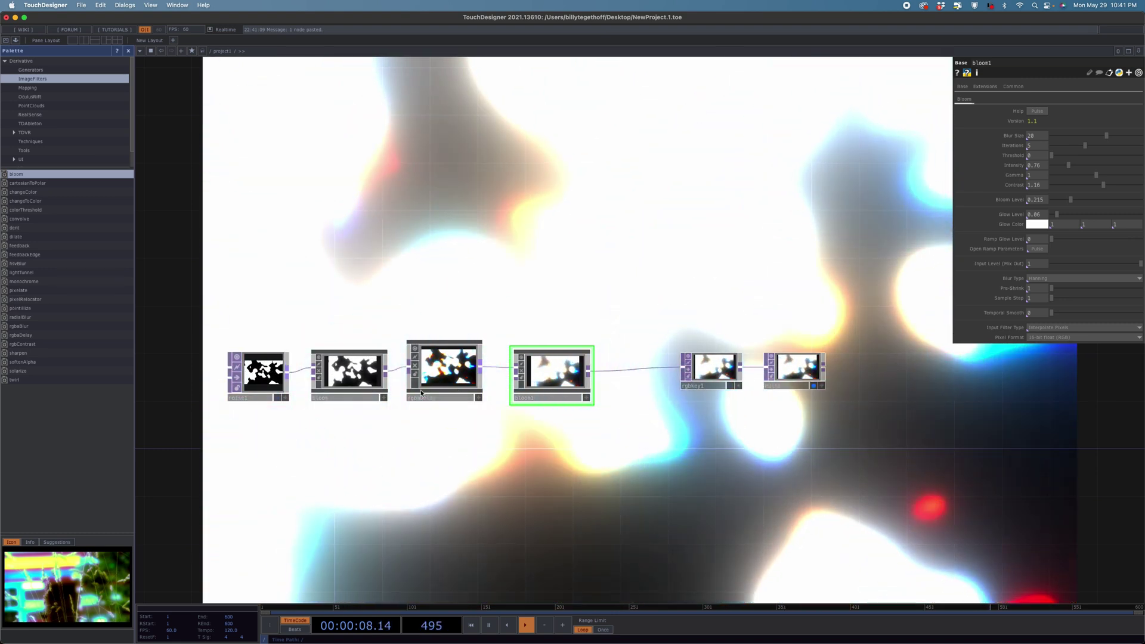
# Review the parameters of rgbaDelay, both bloom components and the noise operator.
pyautogui.click(453, 375)
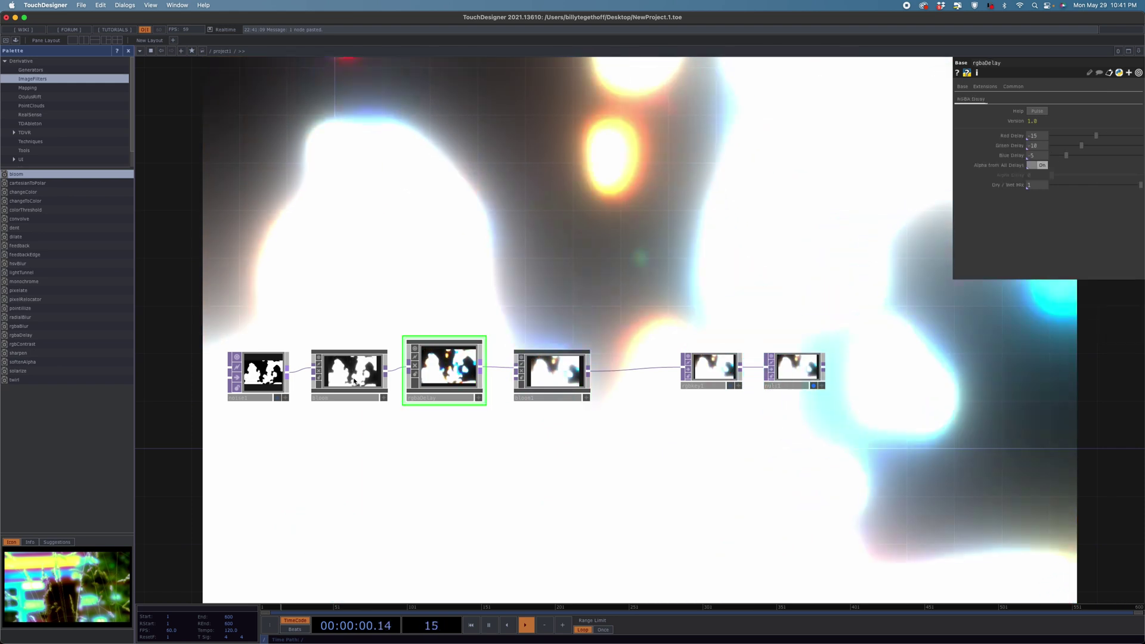
pyautogui.click(351, 371)
pyautogui.click(552, 376)
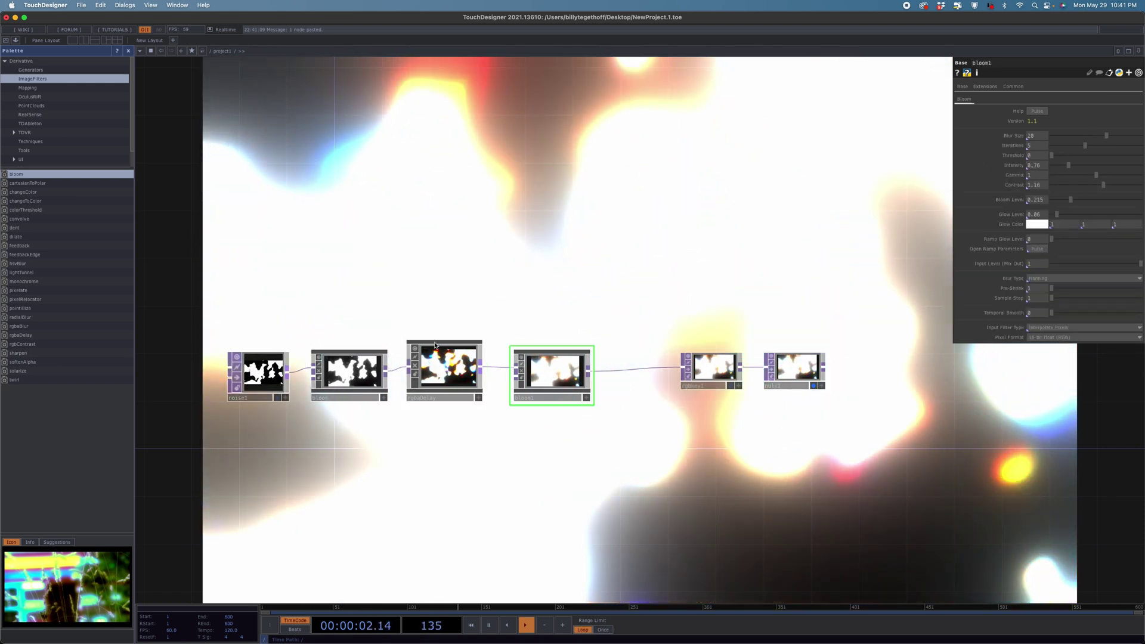
pyautogui.click(271, 387)
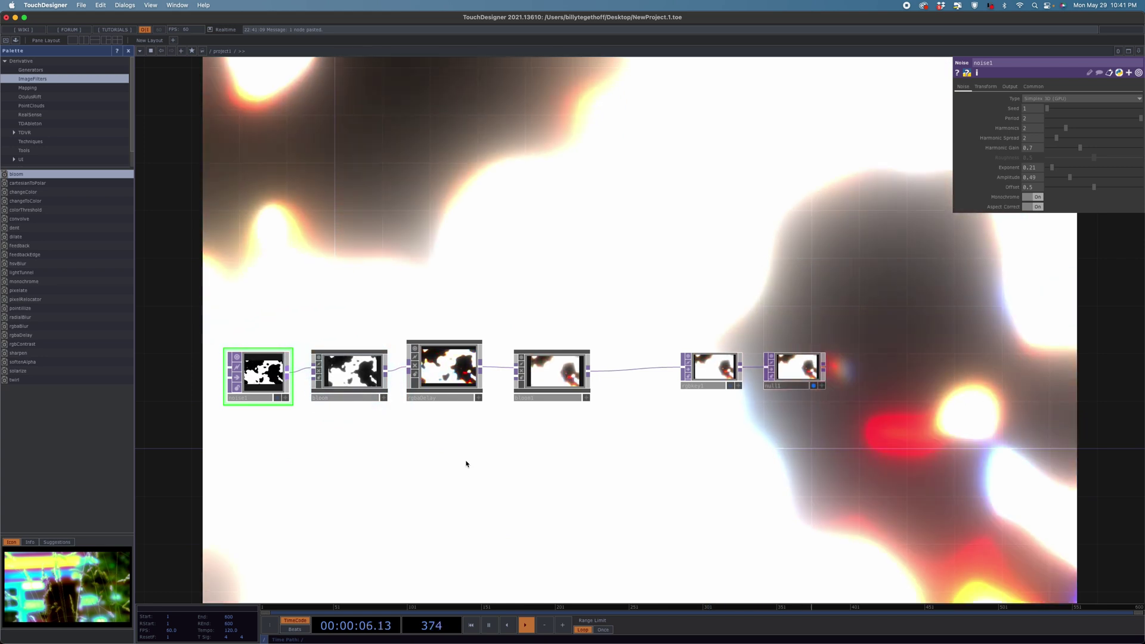
pyautogui.press('super+shift+5')
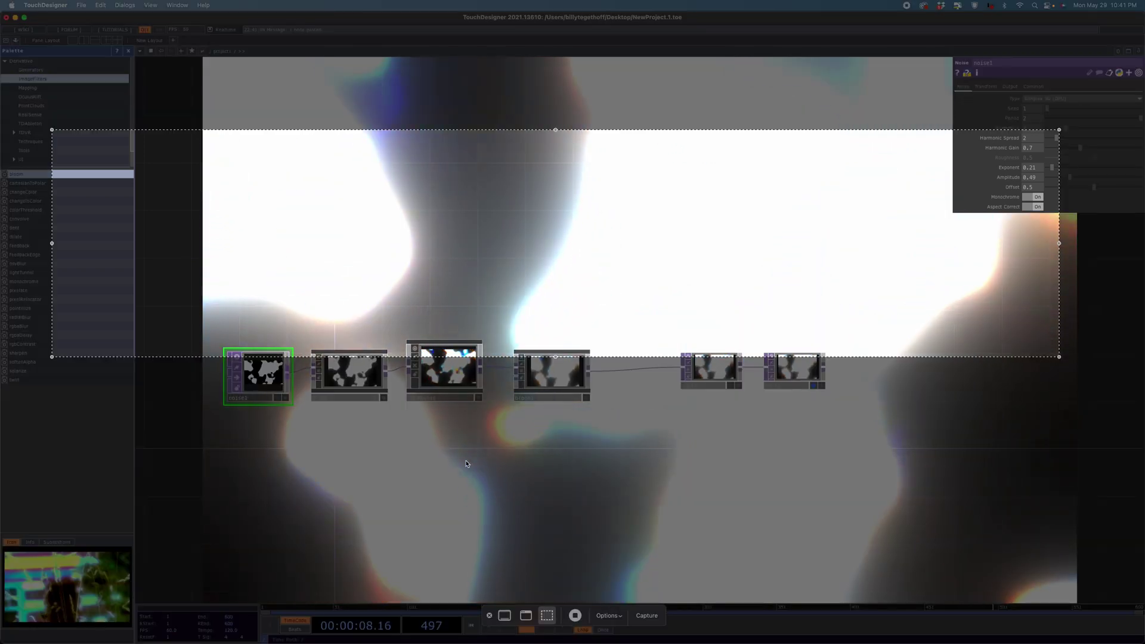
pyautogui.click(574, 615)
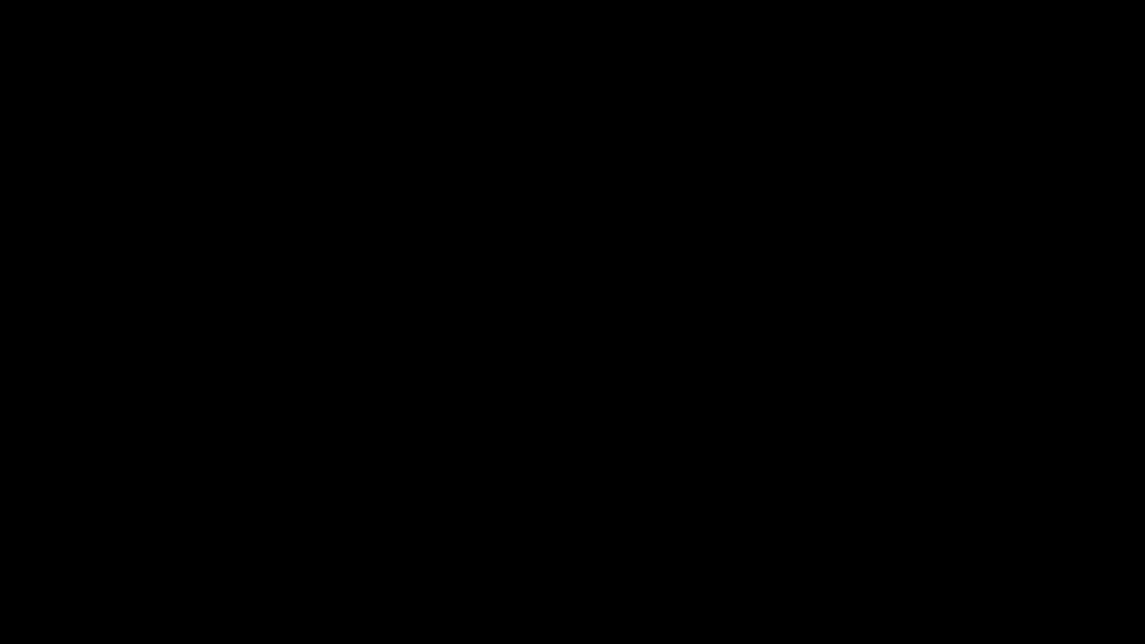